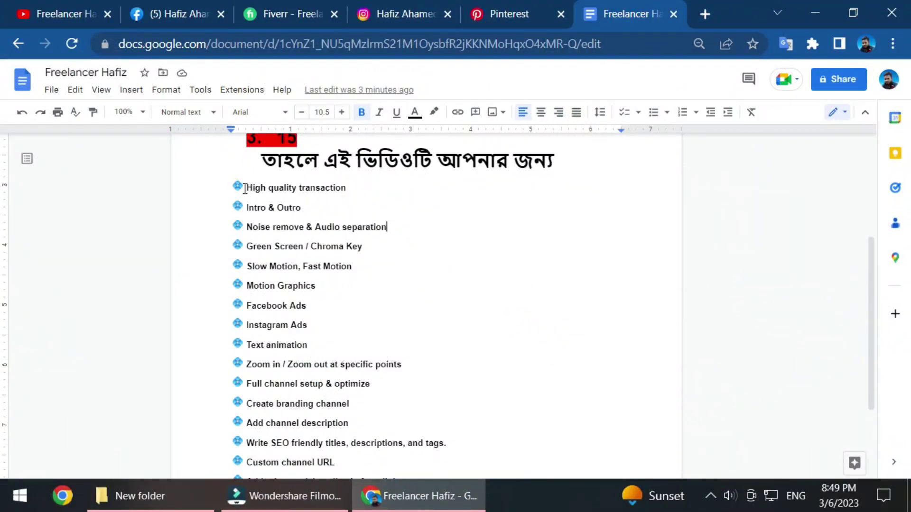
left_click(239, 186)
left_click_drag(294, 190, 286, 188)
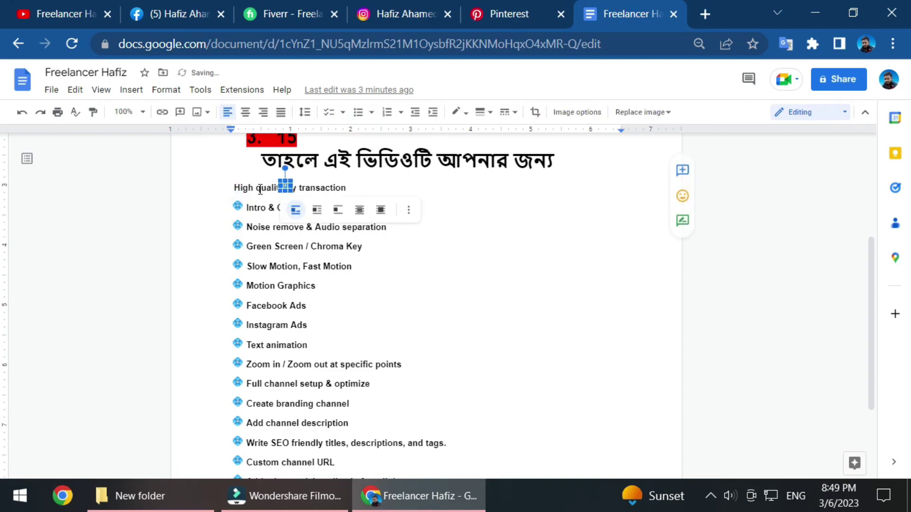
left_click(317, 188)
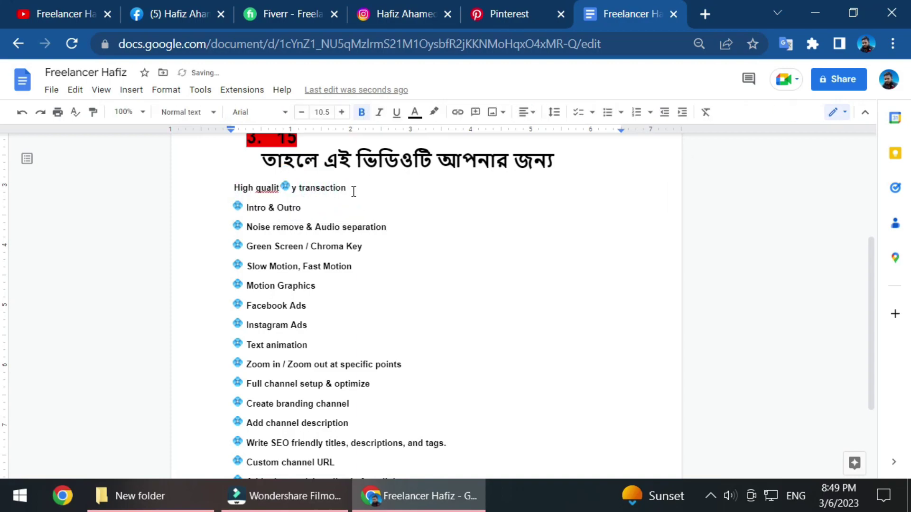
left_click(351, 190)
left_click_drag(287, 190, 234, 188)
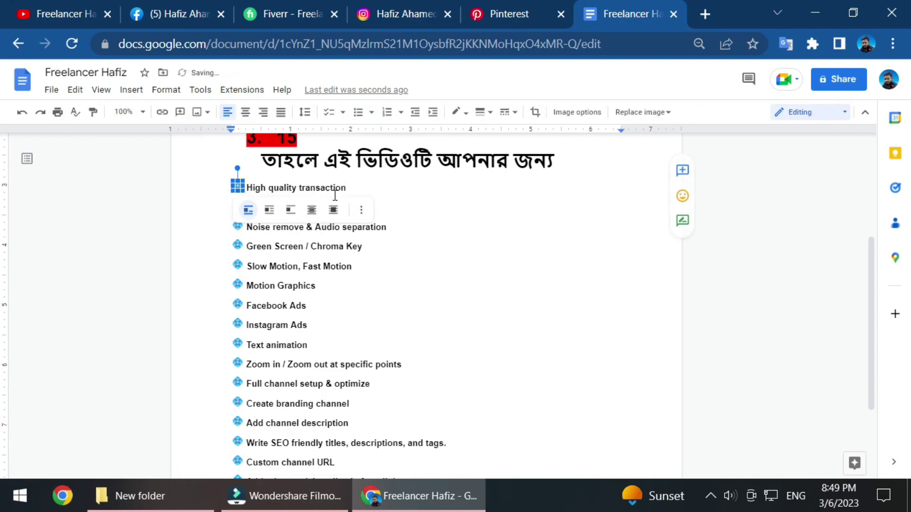
- Enlarge the font size of the "High quality transaction" list line by repeated increments, well above the other list lines
left_click(361, 189)
left_click_drag(356, 188, 231, 187)
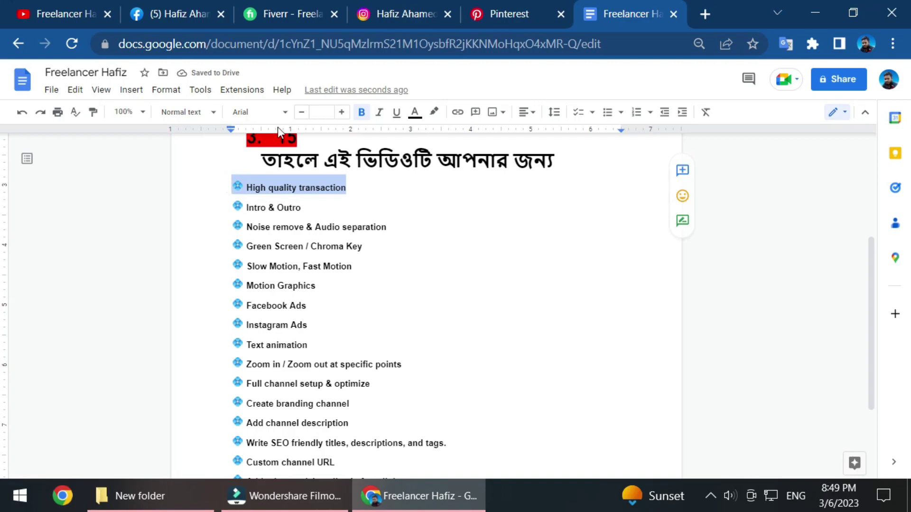
left_click(342, 112)
left_click(342, 112)
left_click(342, 113)
left_click(342, 112)
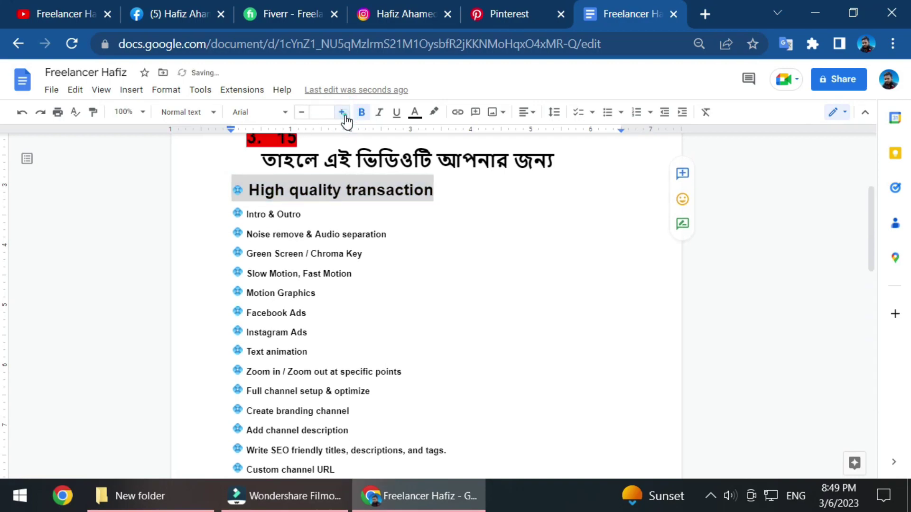
left_click(342, 113)
left_click(342, 113)
left_click(509, 228)
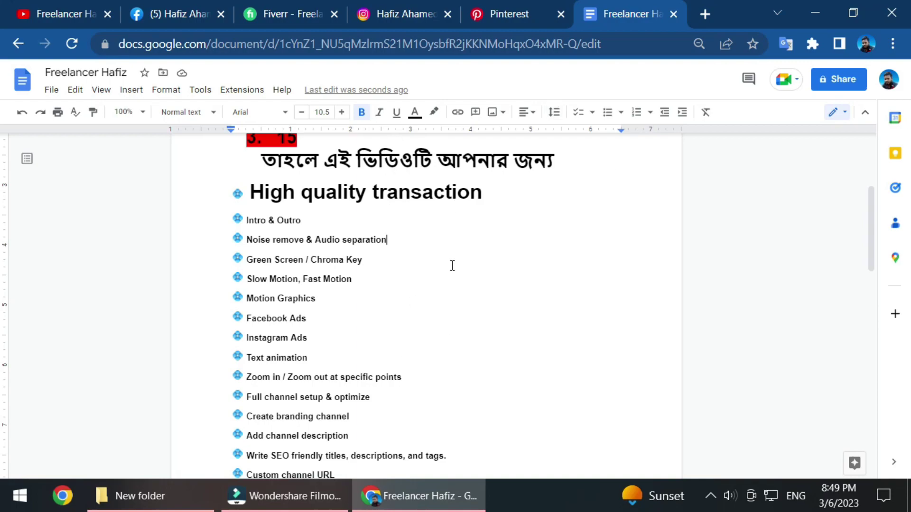
- Switch to Wondershare Filmora and import the "YouTube First video" file from the Free video folder into the project media
left_click(325, 505)
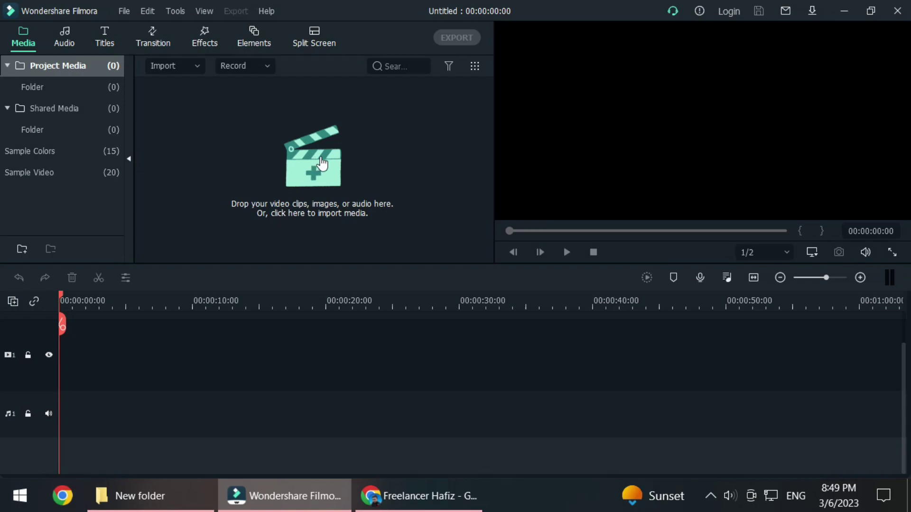
left_click(355, 142)
right_click(355, 142)
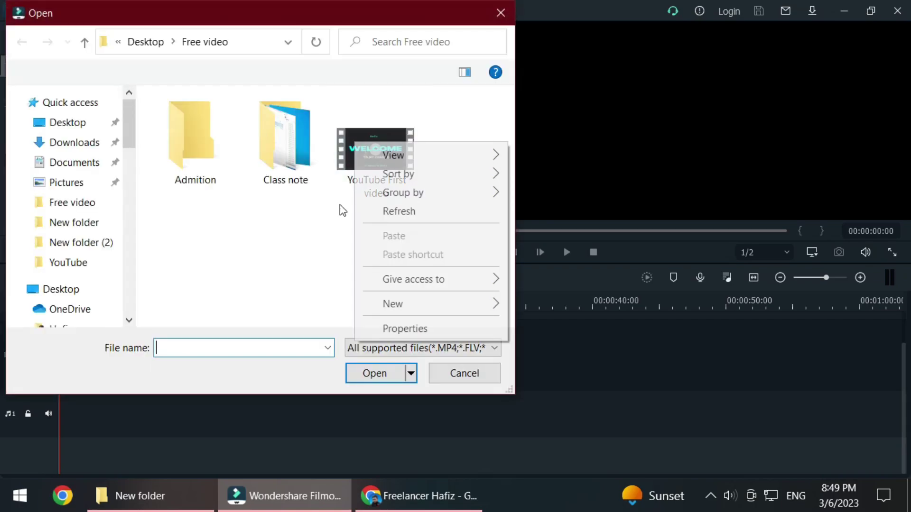
double_click(375, 134)
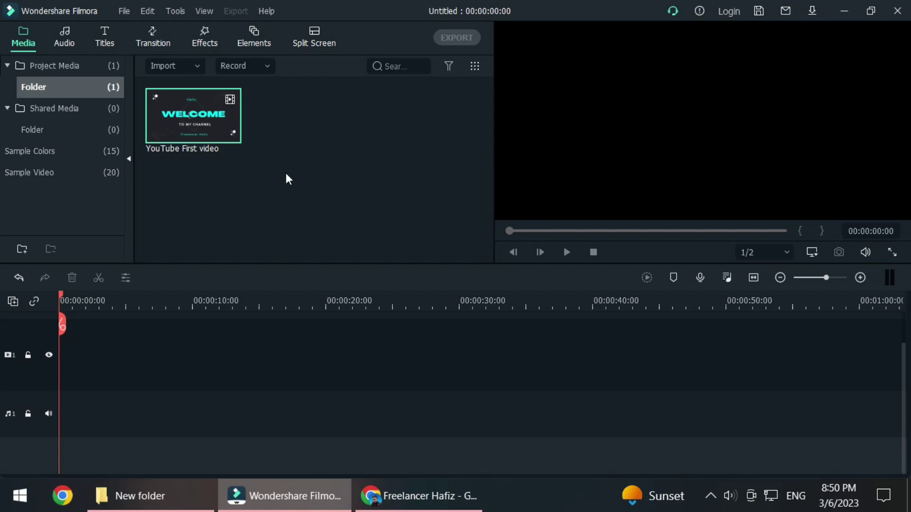
- Import the "channel manager live" video from the Channel manager live folder inside the Desktop's Next video folder
right_click(349, 113)
left_click(374, 127)
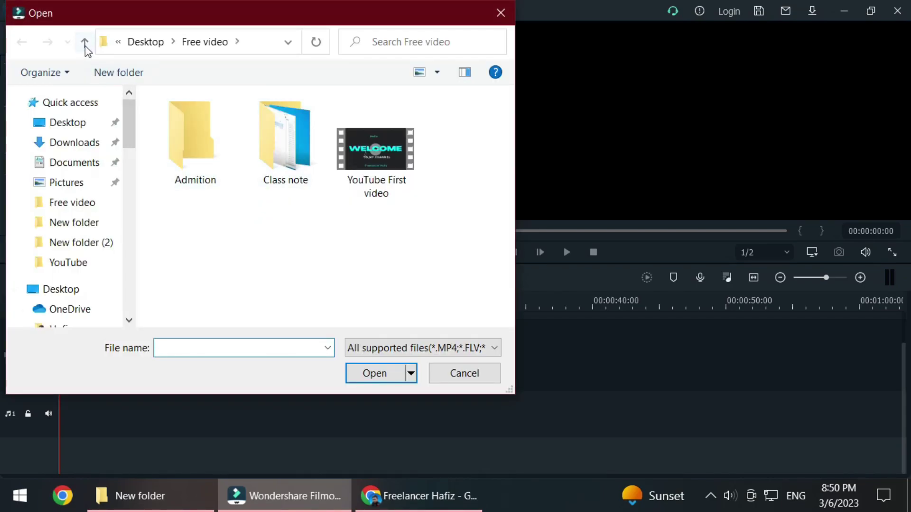
left_click(85, 41)
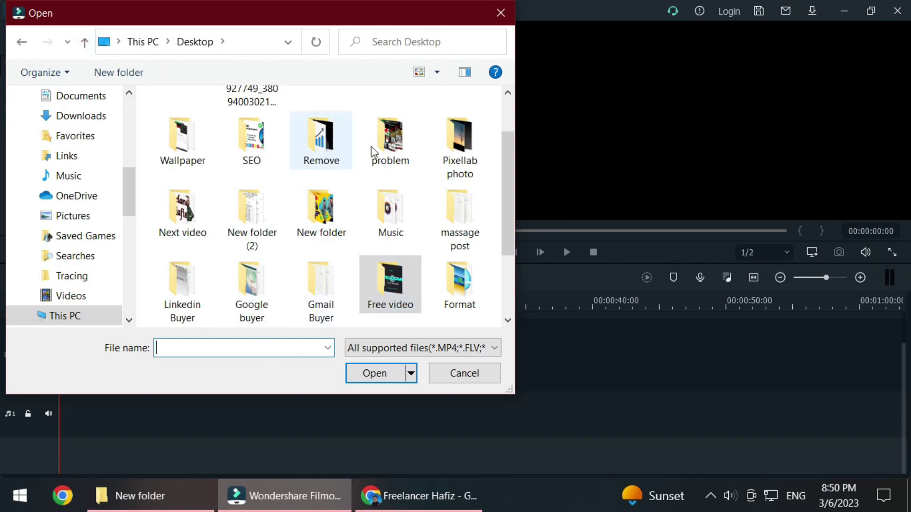
scroll(312, 267, "down", 1)
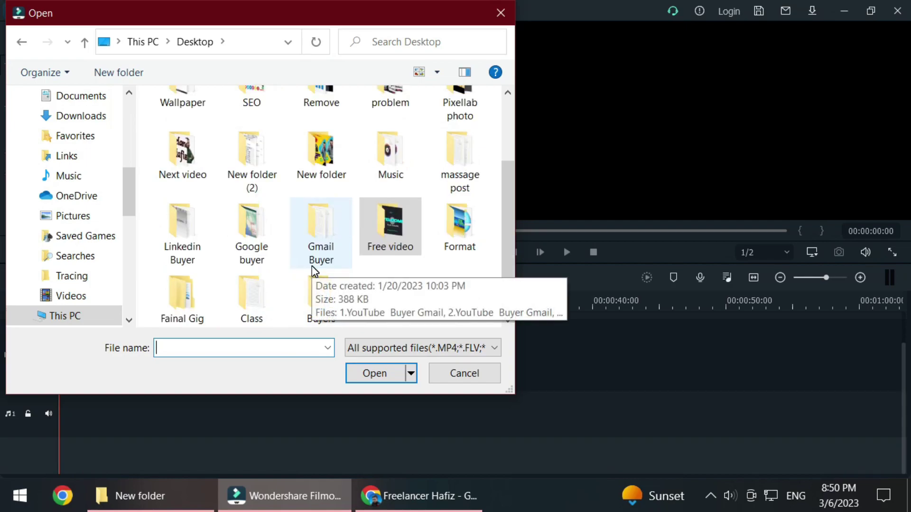
scroll(311, 265, "up", 1)
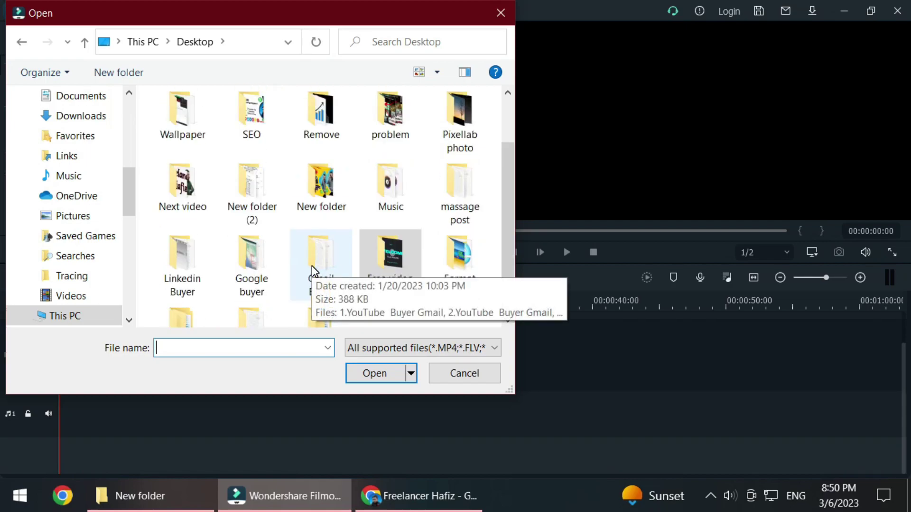
scroll(311, 266, "down", 1)
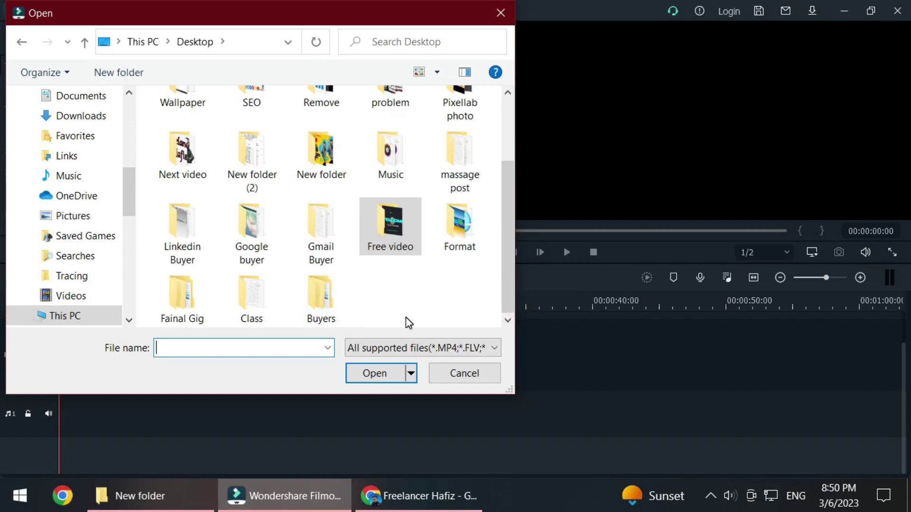
scroll(280, 289, "up", 1)
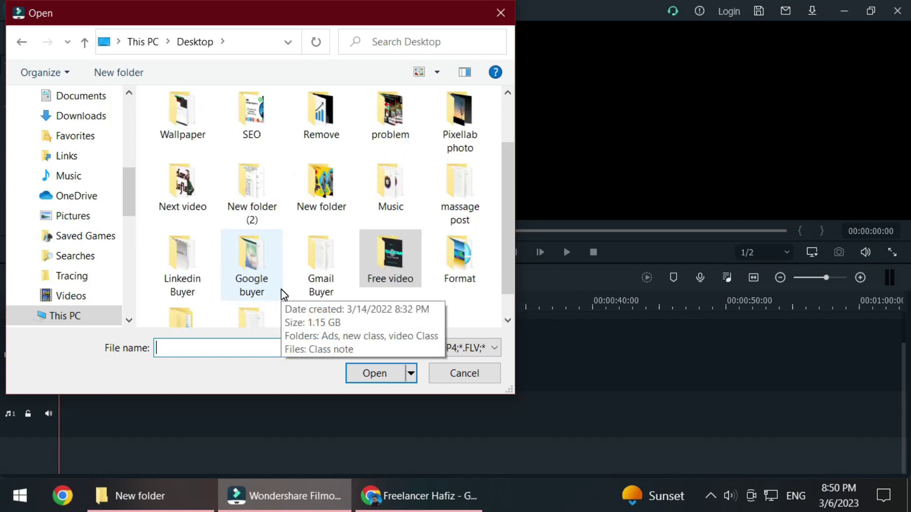
scroll(281, 289, "up", 1)
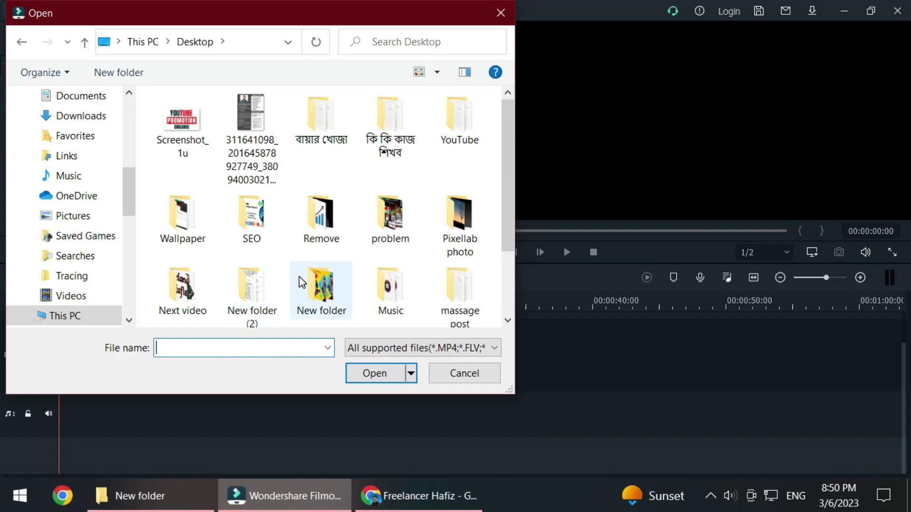
scroll(356, 249, "down", 2)
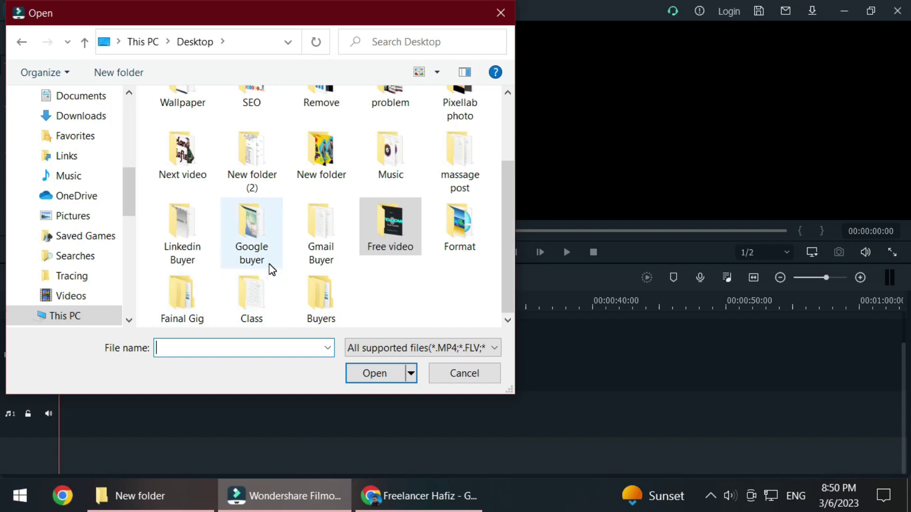
scroll(269, 263, "up", 1)
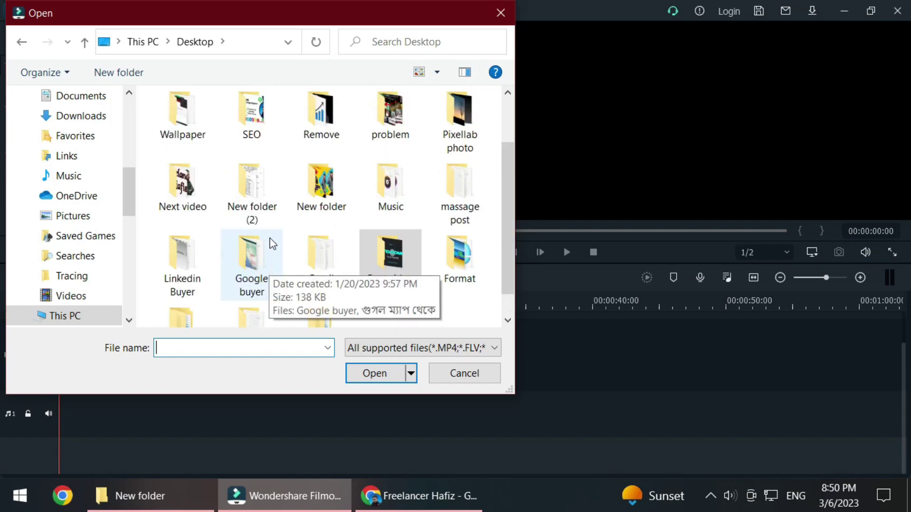
left_click(171, 190)
double_click(171, 189)
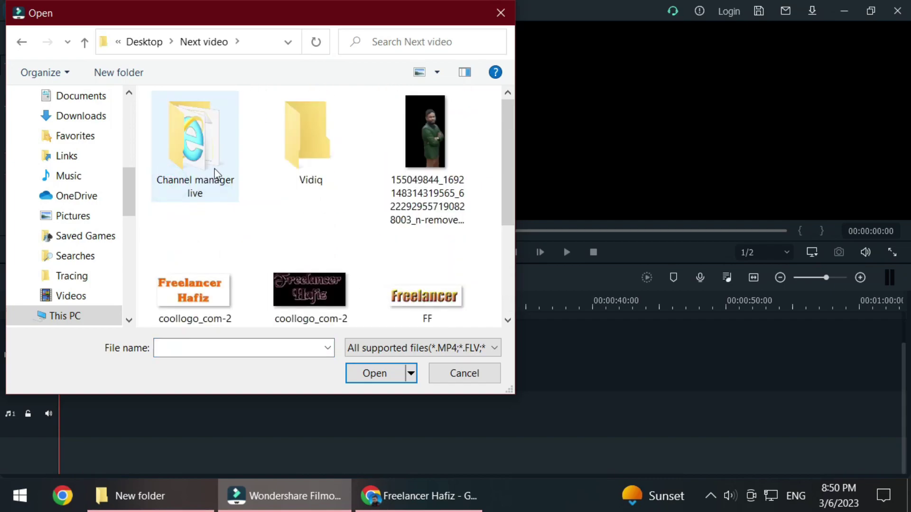
double_click(205, 153)
left_click(206, 148)
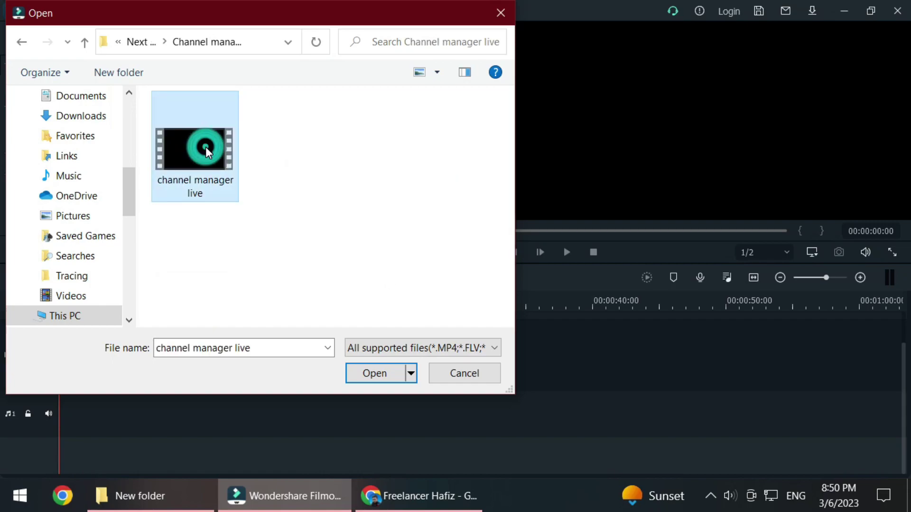
double_click(206, 147)
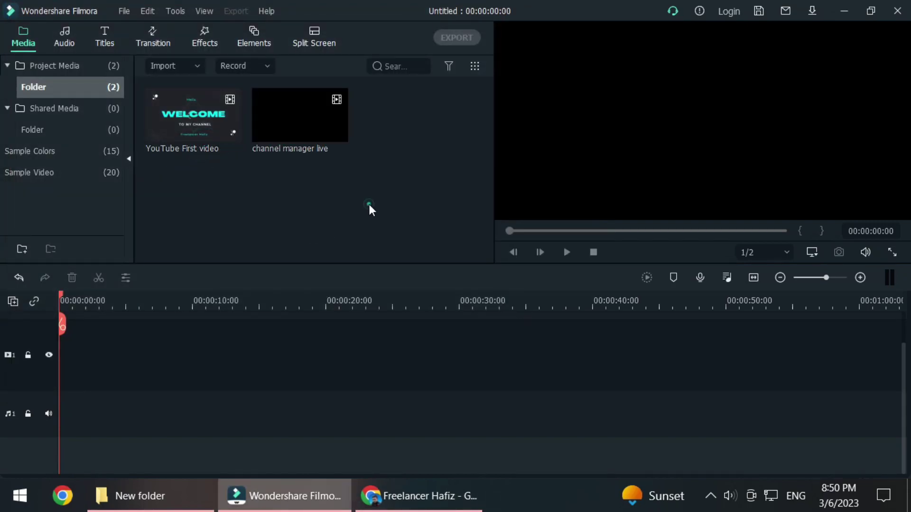
- Add the "channel manager live" clip to the timeline and match the project settings to the media at 1920 x 1080 50fps
mouse_move(303, 138)
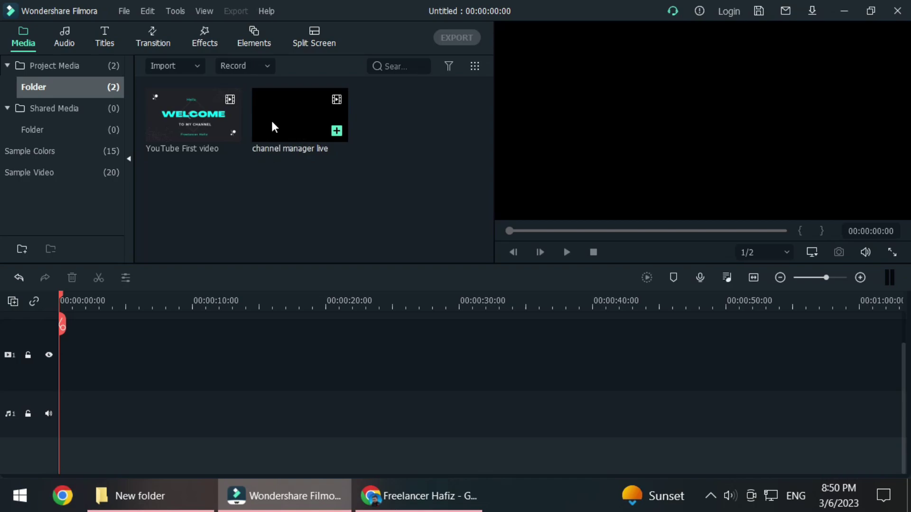
left_click_drag(272, 119, 38, 401)
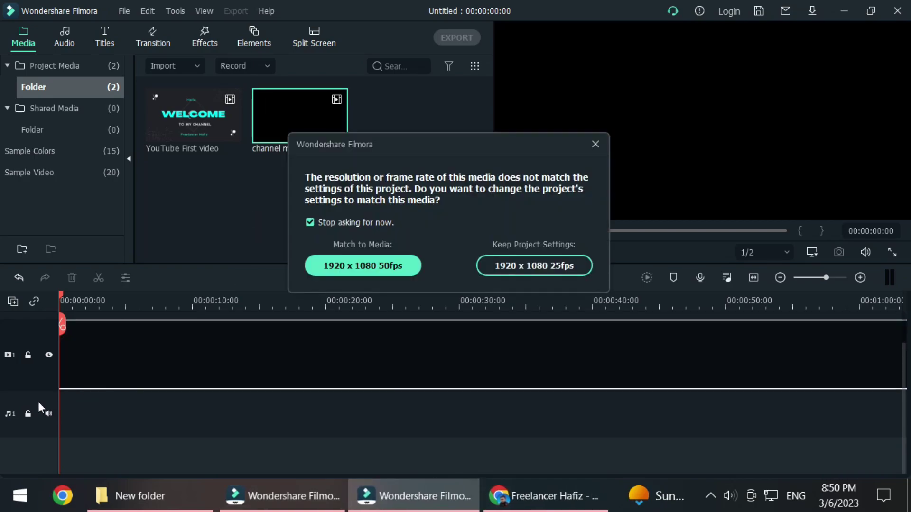
left_click(324, 262)
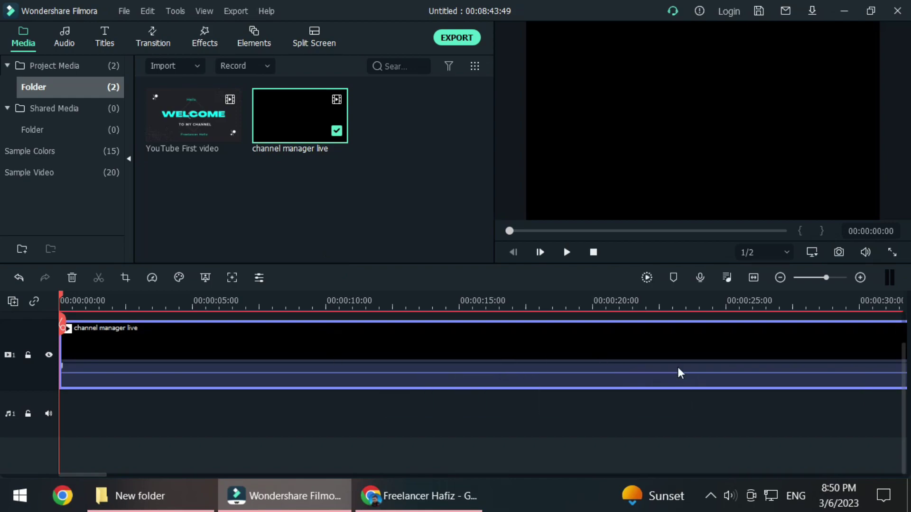
- Delete the "channel manager live" clip from the timeline
scroll(735, 315, "down", 3)
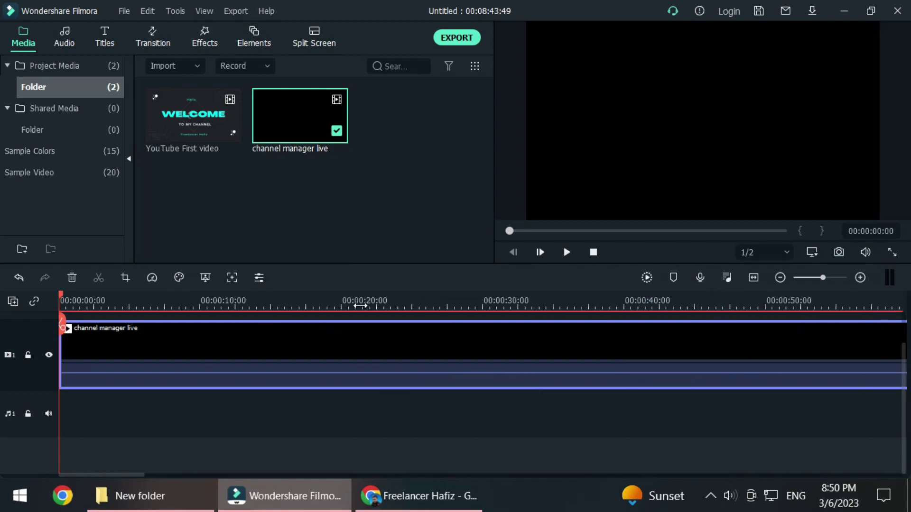
left_click_drag(393, 315, 567, 311)
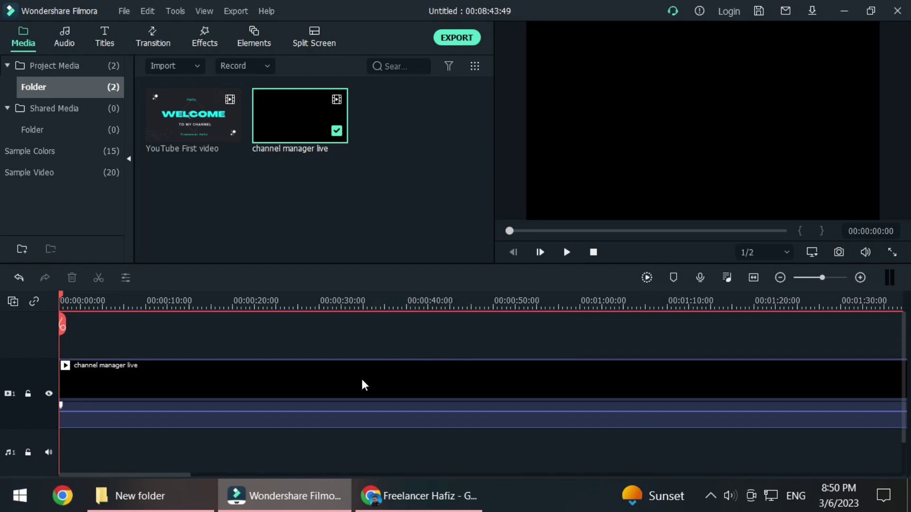
left_click(322, 389)
key("Delete")
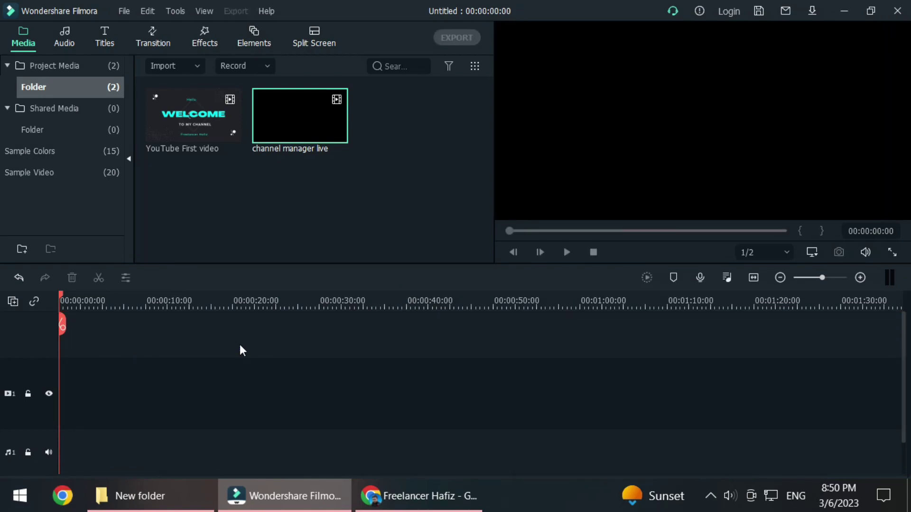
- Place the "YouTube First video" clip near the start of video track 1 and try to extend its end
left_click_drag(169, 122, 65, 373)
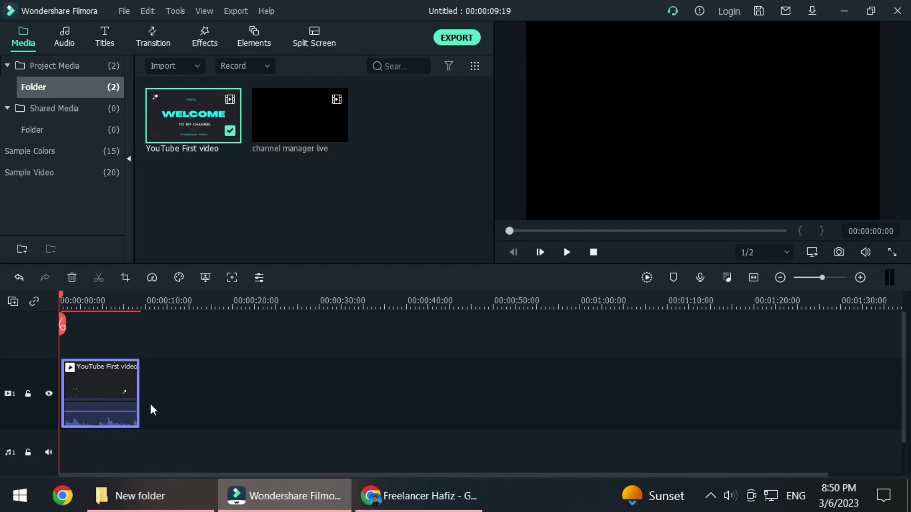
left_click_drag(138, 404, 269, 411)
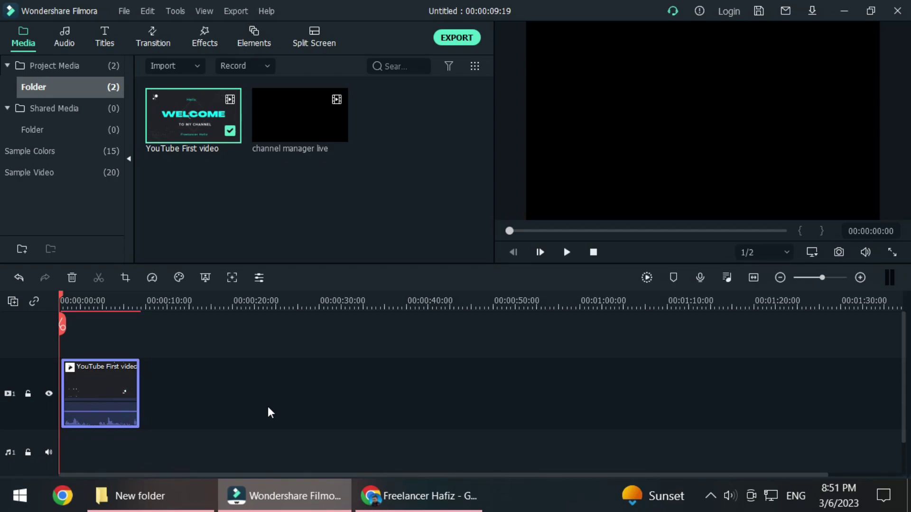
left_click(139, 395)
left_click(198, 344)
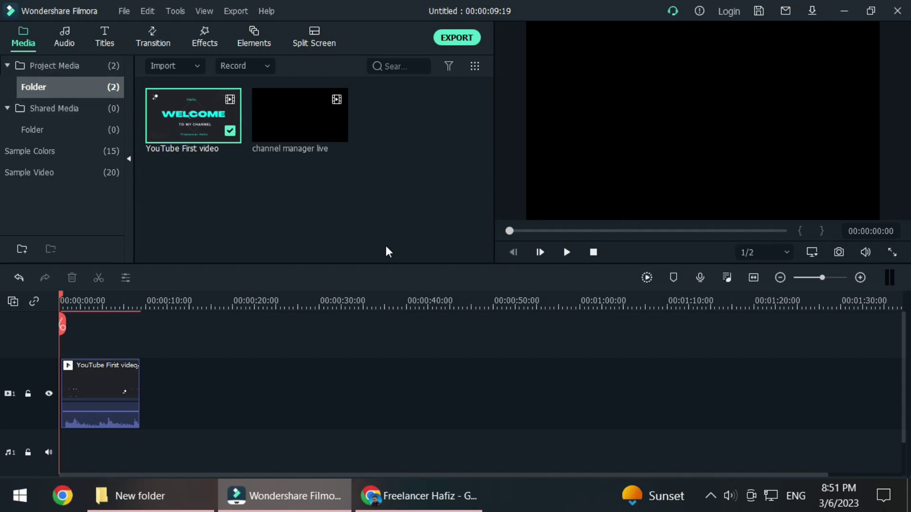
- Capture the editor area, mark the preview with two red arrows and a red rectangle, and discard the capture
key("Print")
left_click_drag(1, 24, 908, 446)
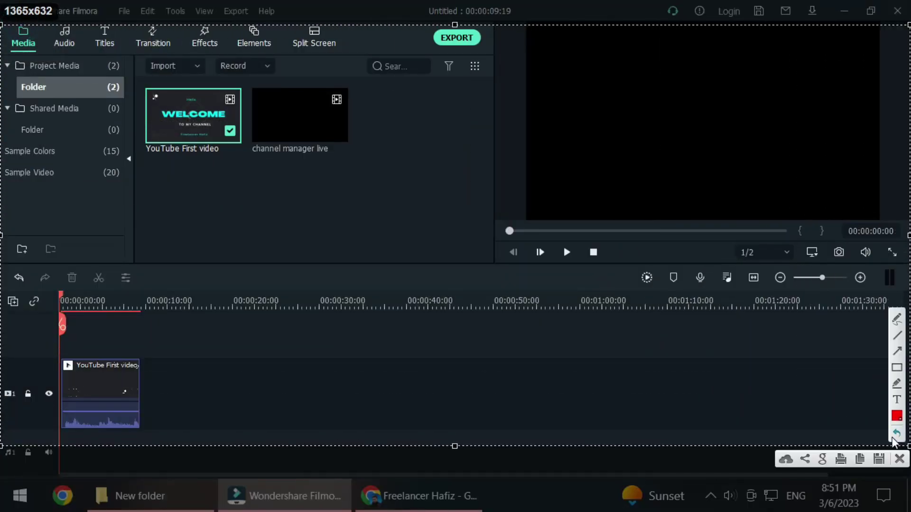
left_click(897, 351)
left_click_drag(217, 324, 596, 178)
mouse_move(494, 374)
left_mouse_down()
mouse_move(543, 303)
mouse_move(690, 185)
left_mouse_up()
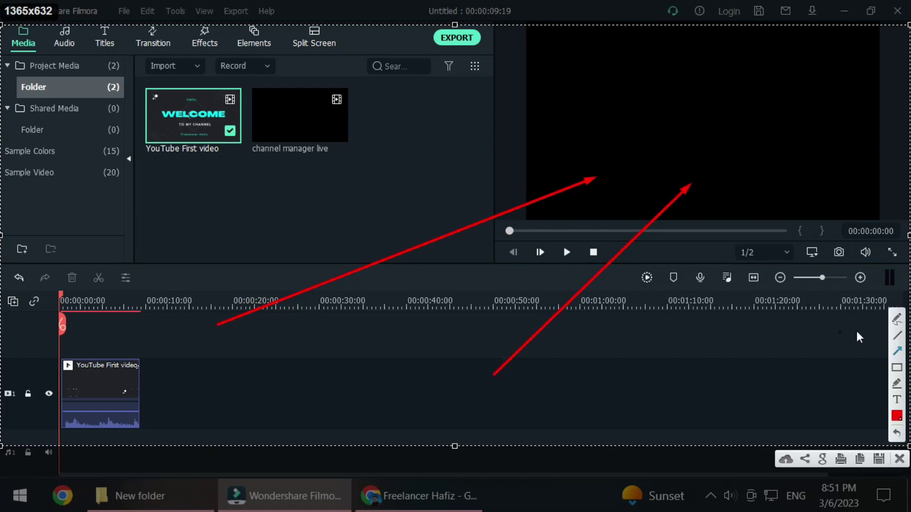
left_click(897, 367)
left_click_drag(525, 29, 877, 217)
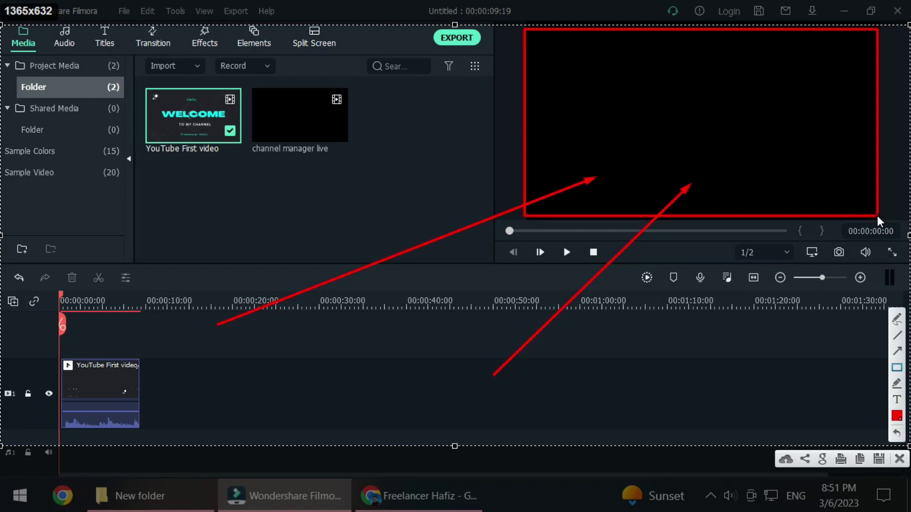
left_click(904, 462)
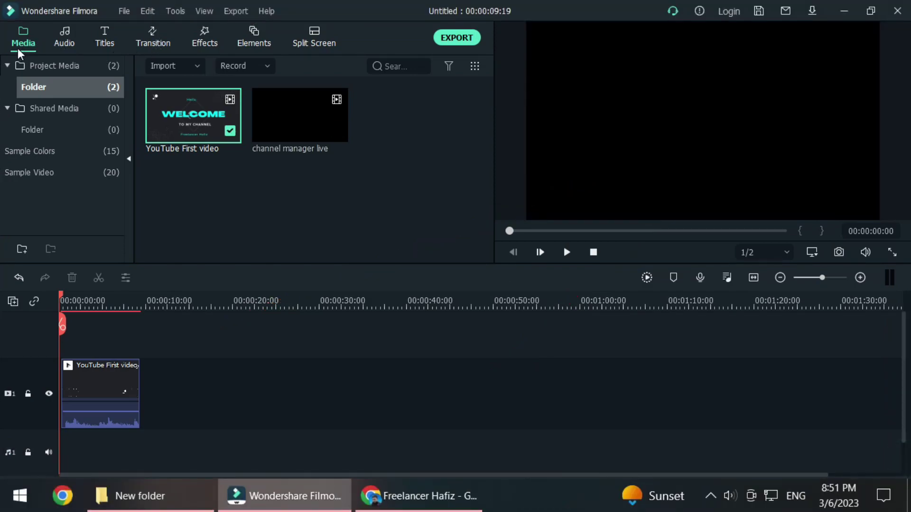
- Browse the 3D and Warp transition categories and play the preview of the Morph transition
left_click(143, 41)
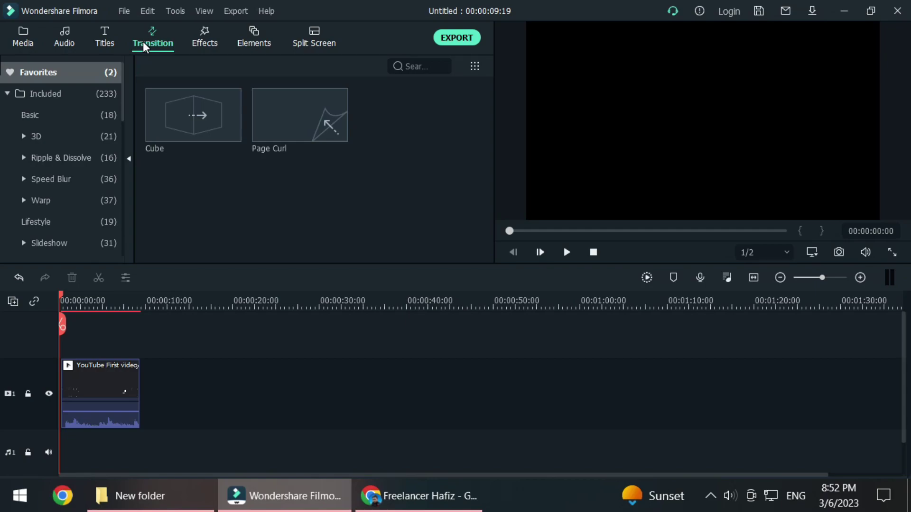
left_click(59, 138)
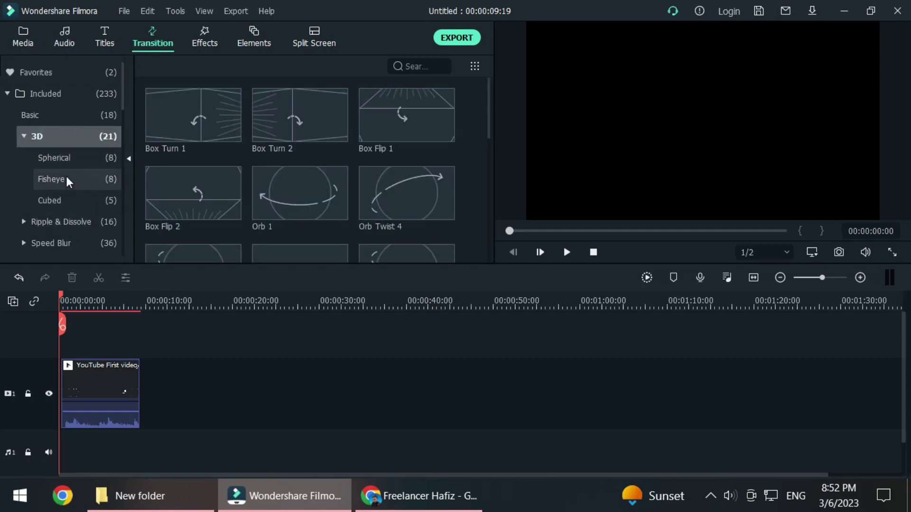
scroll(62, 204, "down", 3)
scroll(56, 235, "up", 2)
left_click(47, 200)
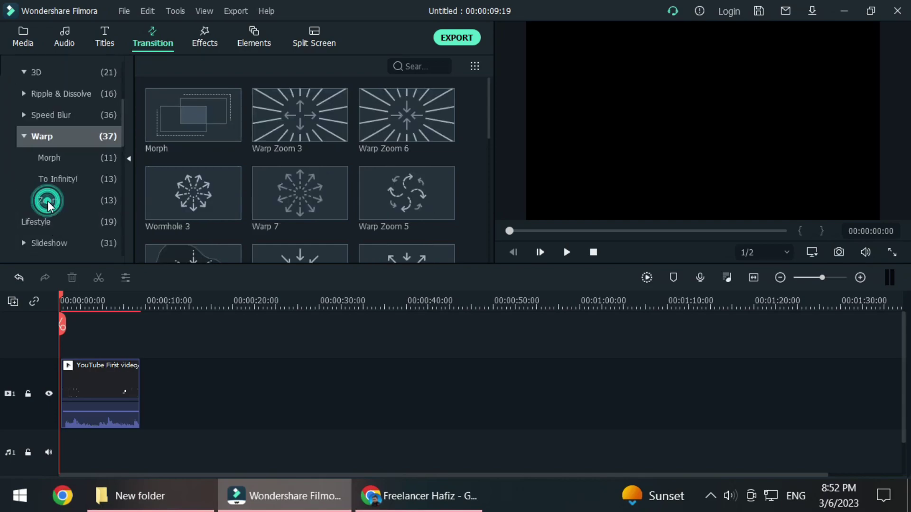
scroll(49, 205, "down", 3)
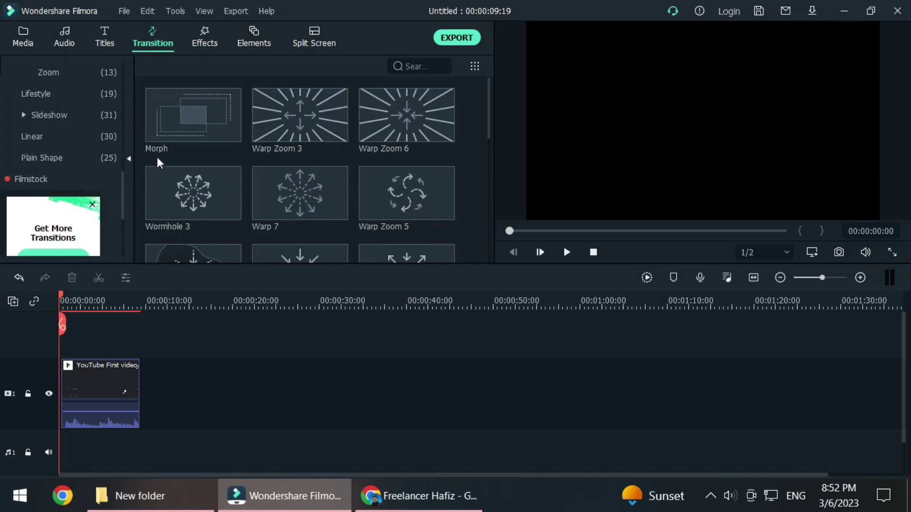
left_click(183, 117)
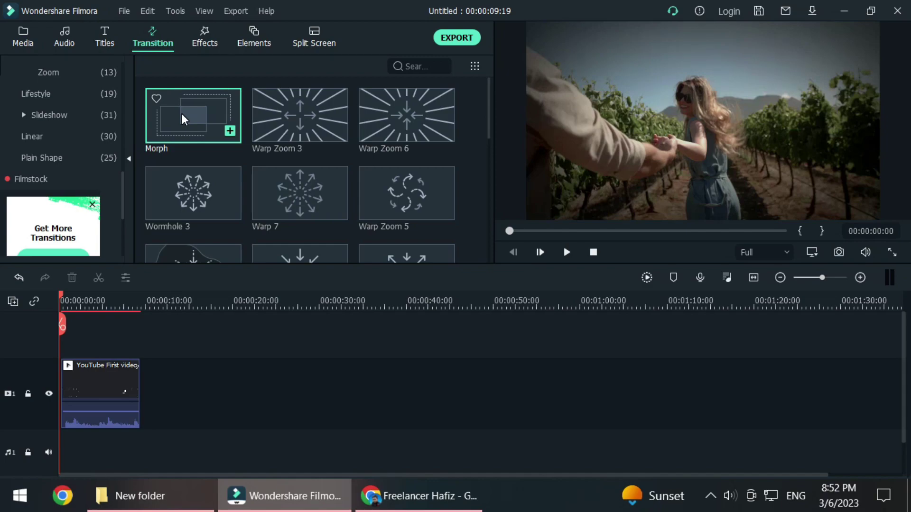
left_click(566, 252)
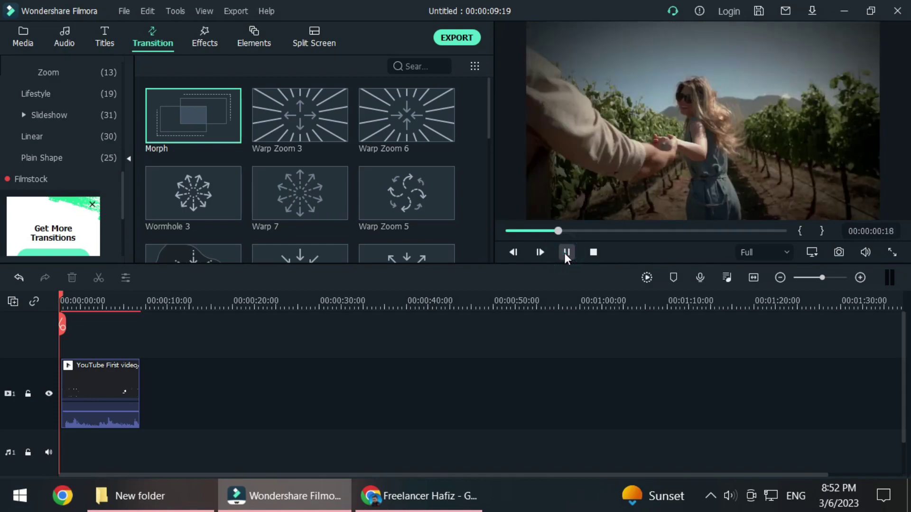
left_click(565, 254)
left_click(565, 254)
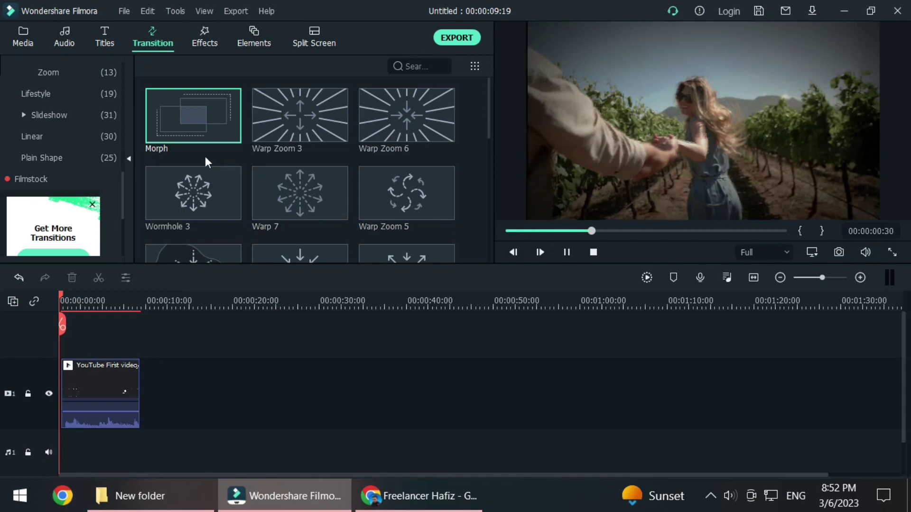
- Add the Morph transition to the favorites and display the Favorites collection
mouse_move(235, 134)
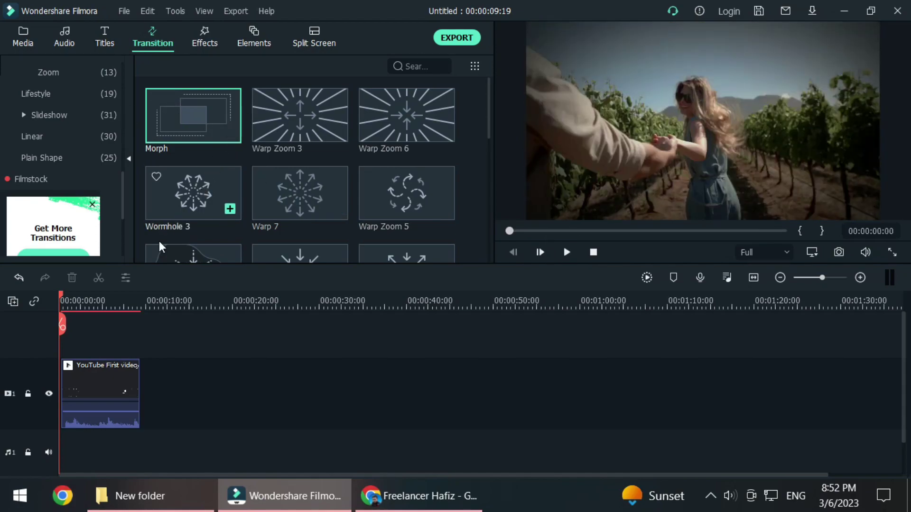
left_click(156, 98)
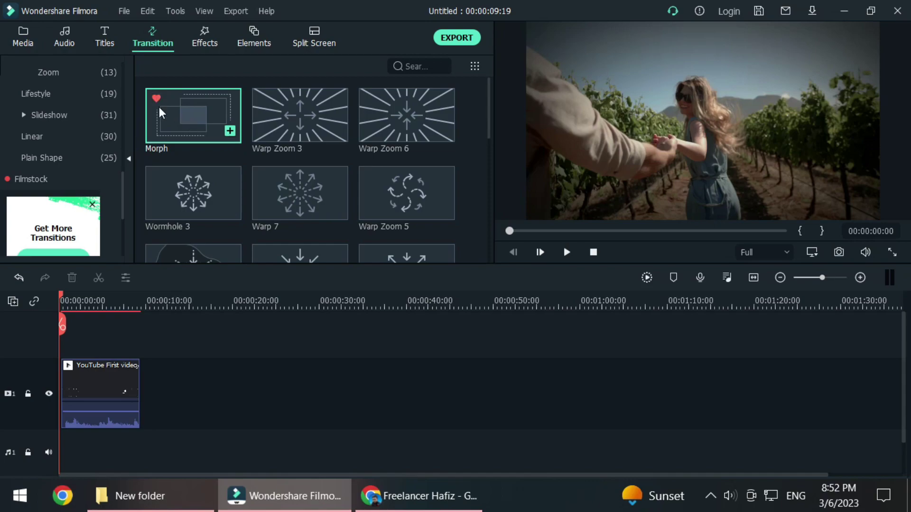
left_click(156, 98)
scroll(90, 117, "up", 4)
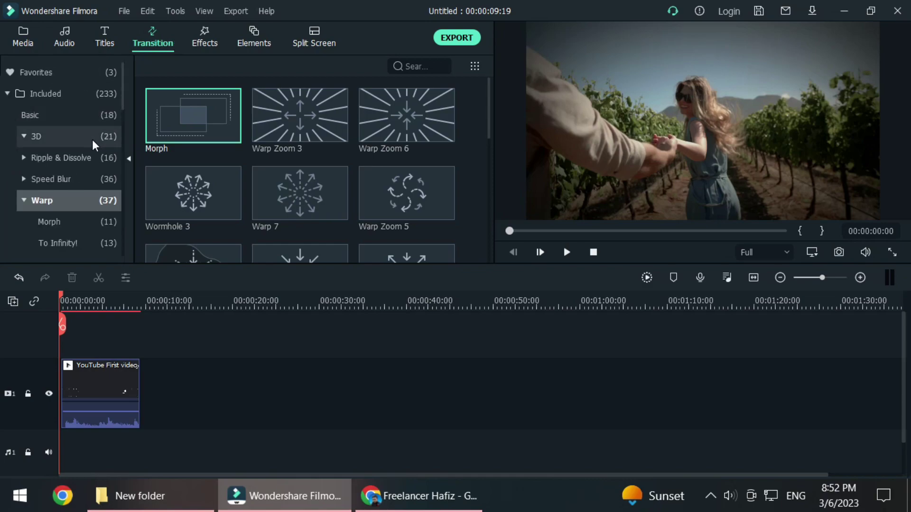
left_click(71, 71)
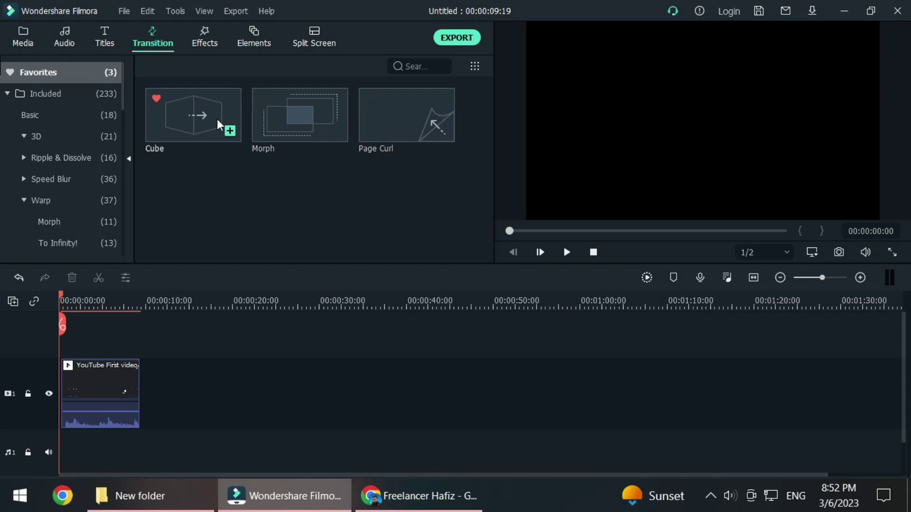
- Select the Warp Zoom 3 transition in the Warp category's Zoom group and add it to the favorites
scroll(62, 200, "down", 1)
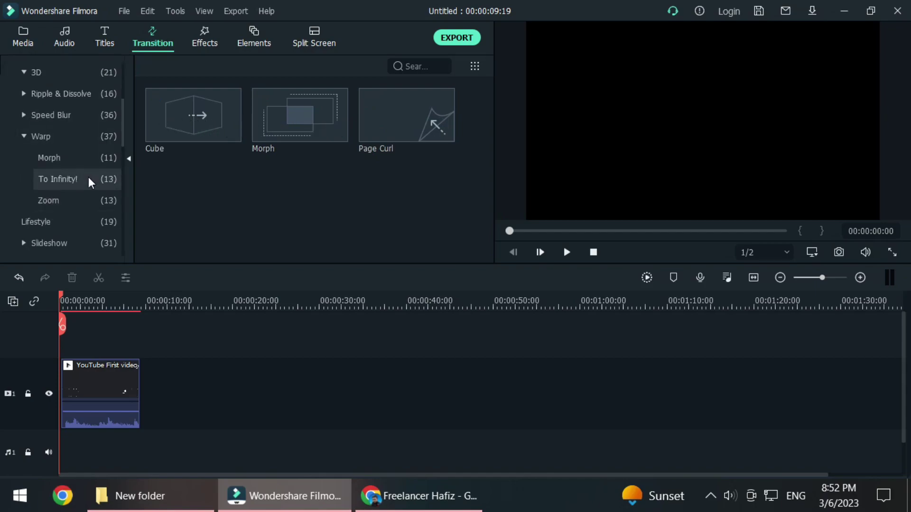
left_click(45, 205)
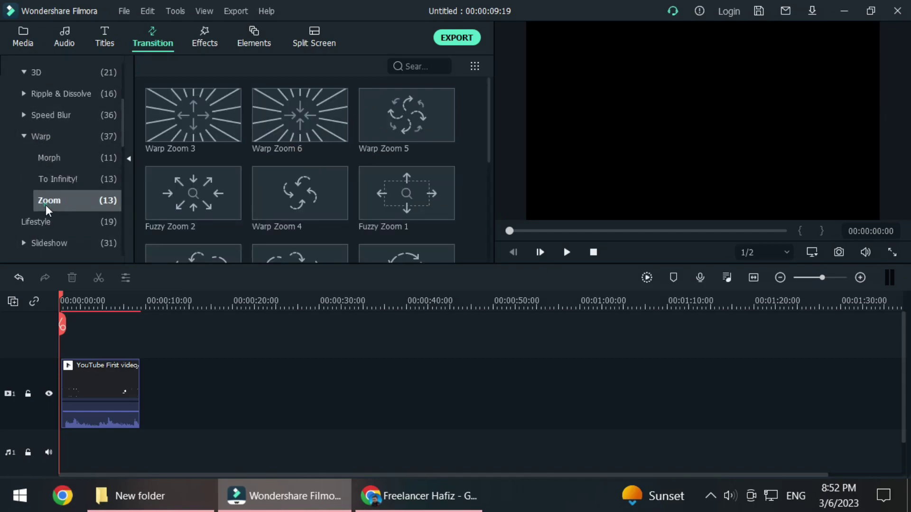
left_click(195, 118)
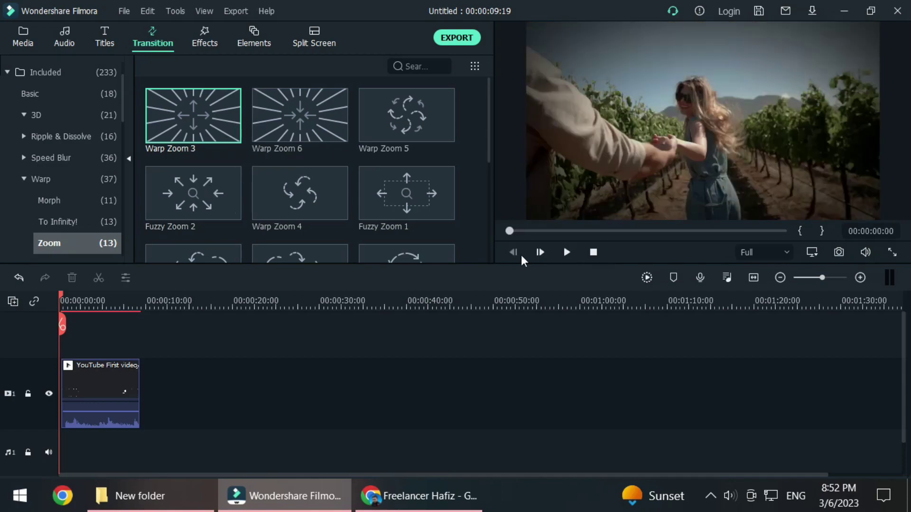
left_click(155, 104)
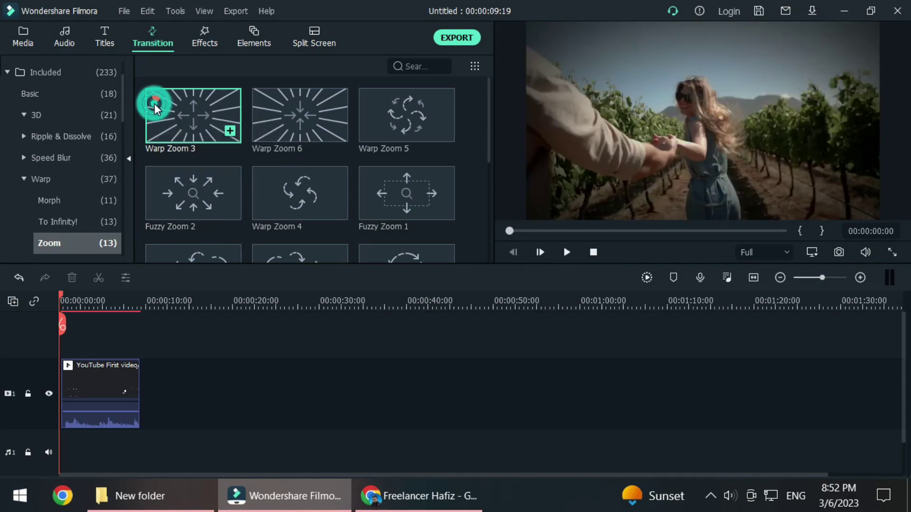
- Play the preview of the Warp Zoom 6 transition and mark it as a favorite
left_click(305, 123)
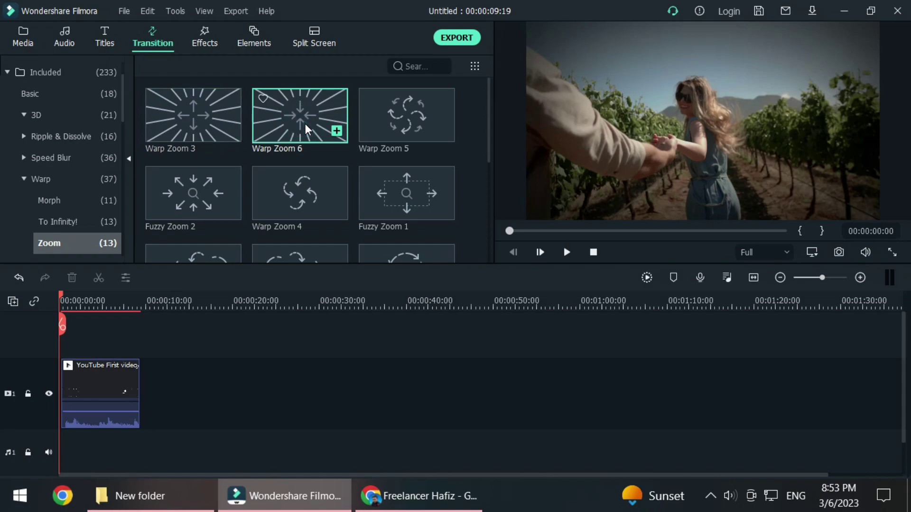
left_click(566, 256)
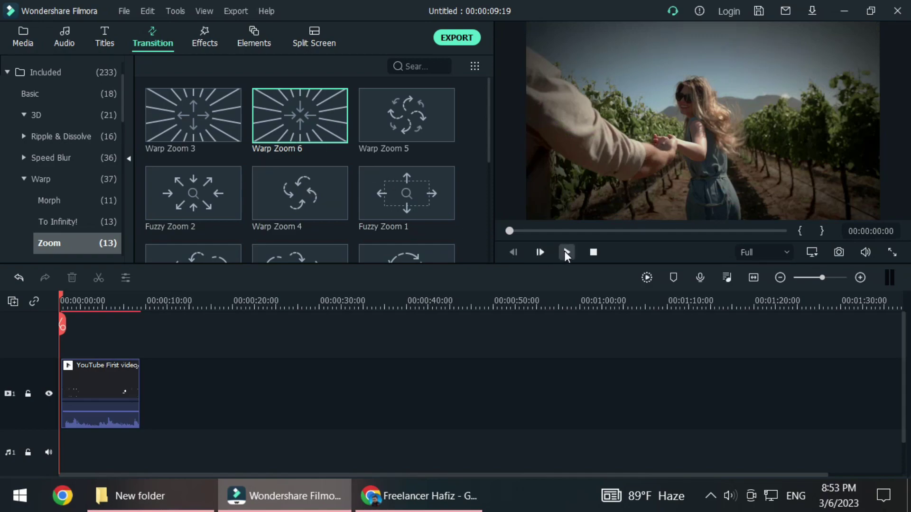
left_click(566, 257)
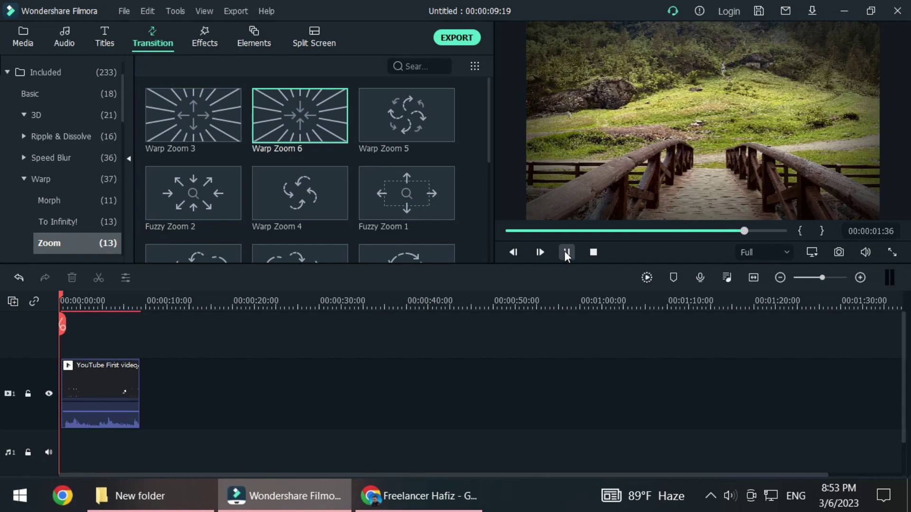
left_click(566, 253)
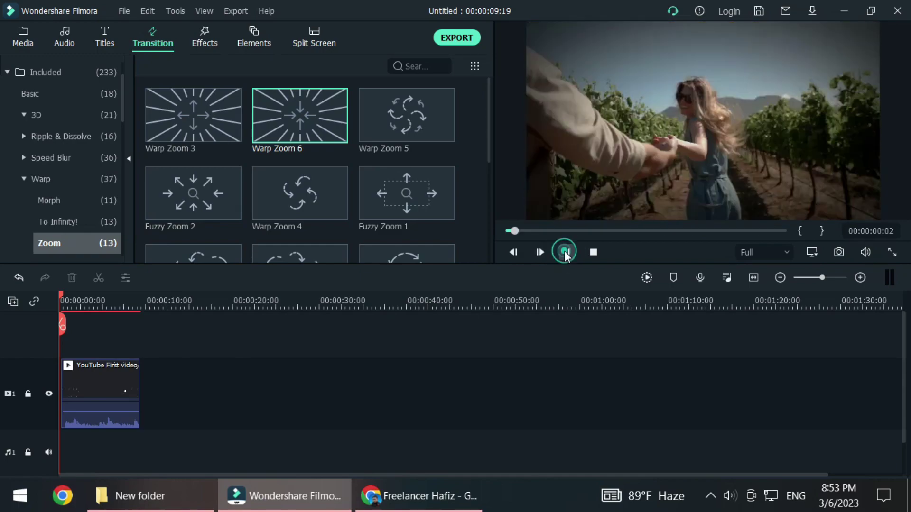
left_click(566, 253)
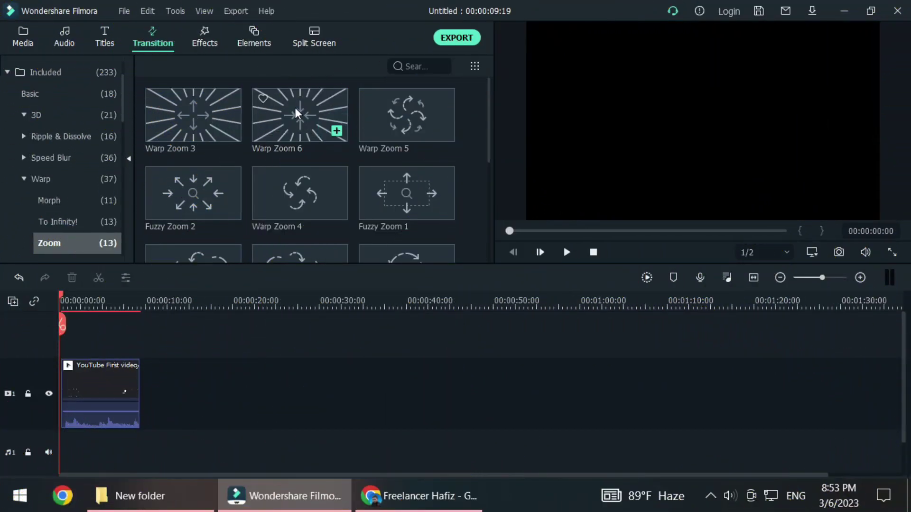
left_click(269, 96)
- Play the preview of the Warp Zoom 5 transition and mark it as a favorite
left_click(396, 117)
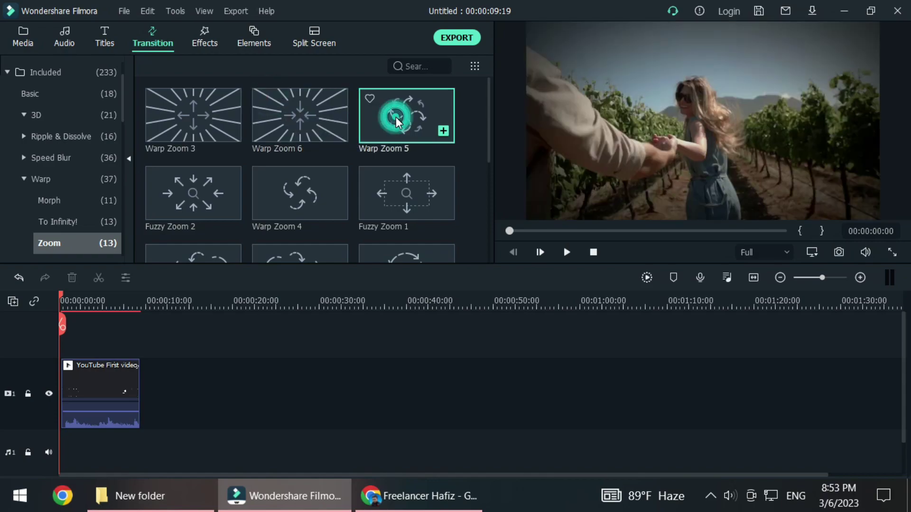
left_click(564, 255)
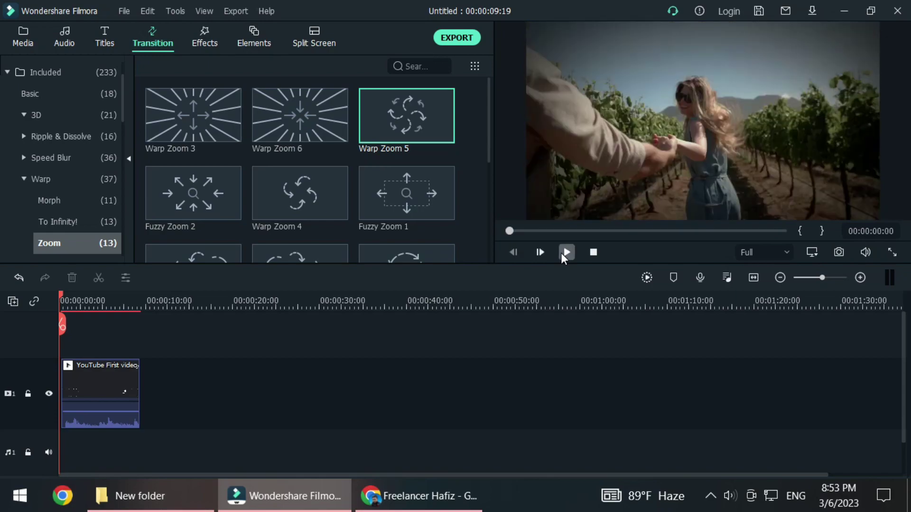
left_click(566, 253)
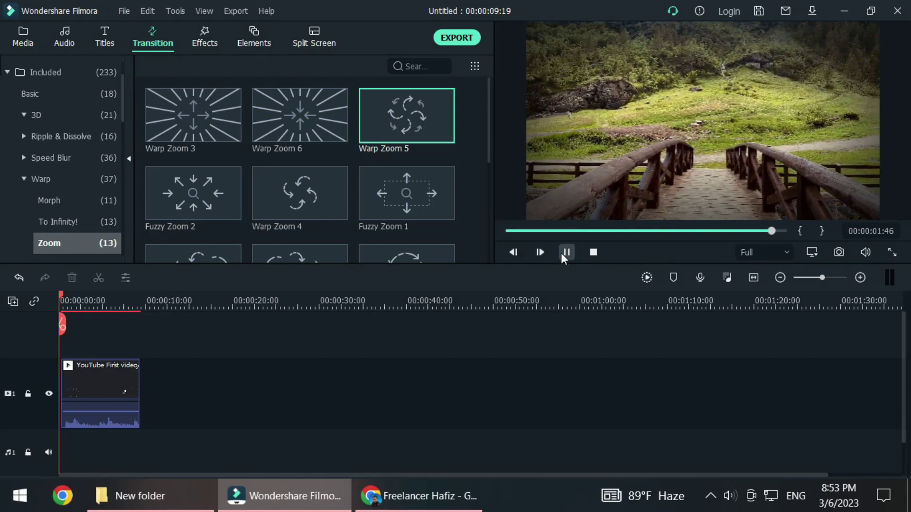
left_click(565, 253)
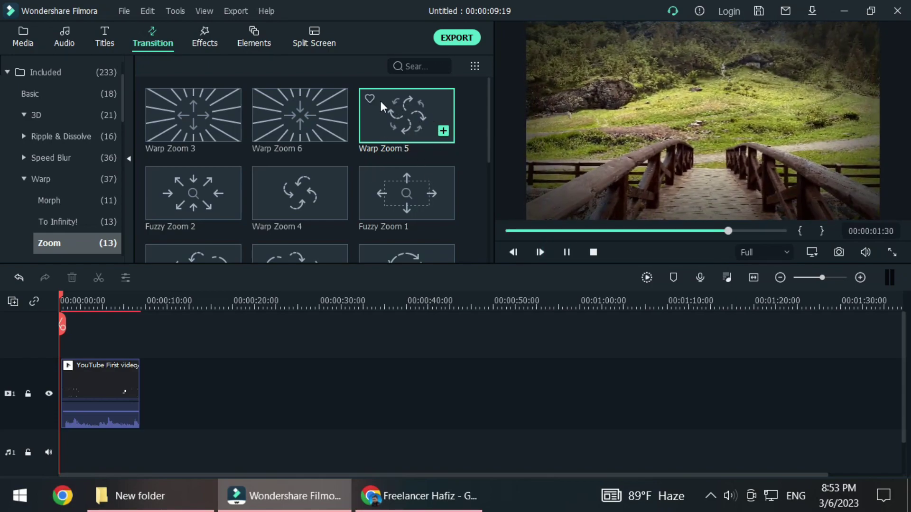
left_click(374, 97)
- Preview the Fuzzy Zoom 2, Warp Zoom 4 and Fuzzy Zoom 1 transitions one after another
left_click(196, 204)
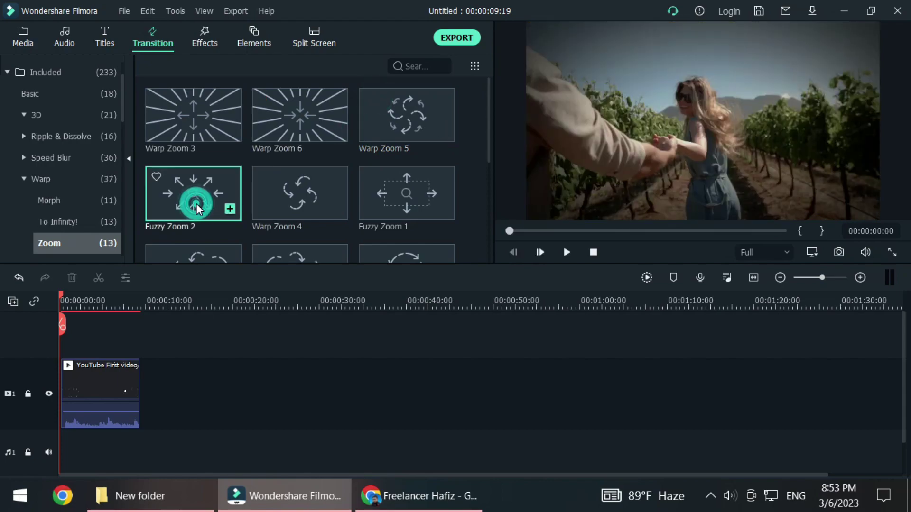
left_click(566, 252)
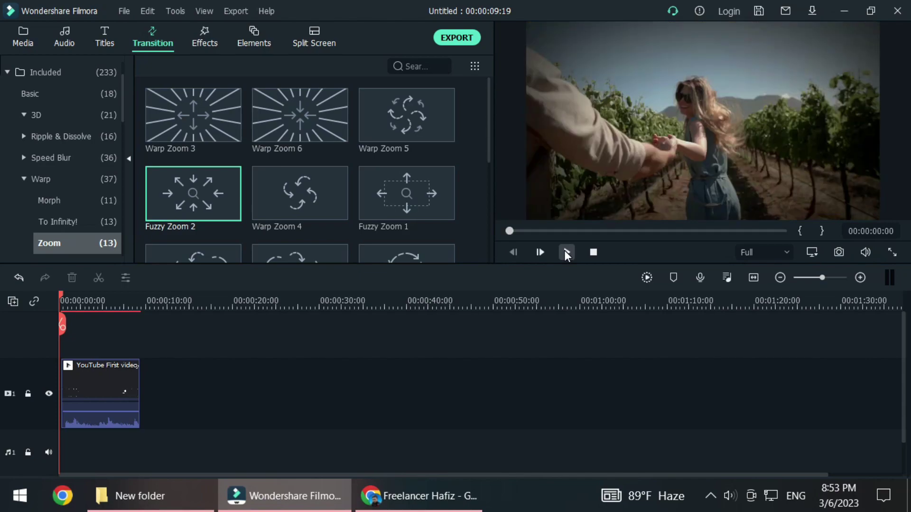
left_click(567, 252)
left_click(566, 252)
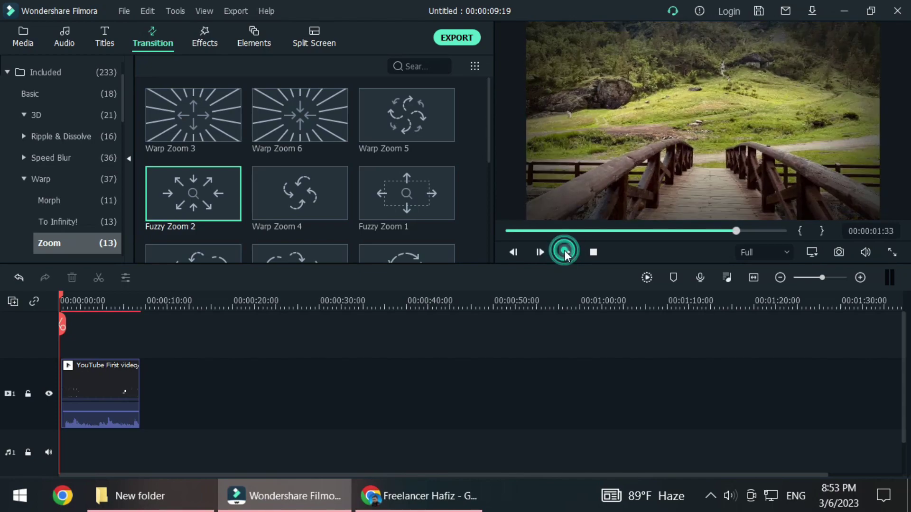
left_click(338, 208)
left_click(567, 252)
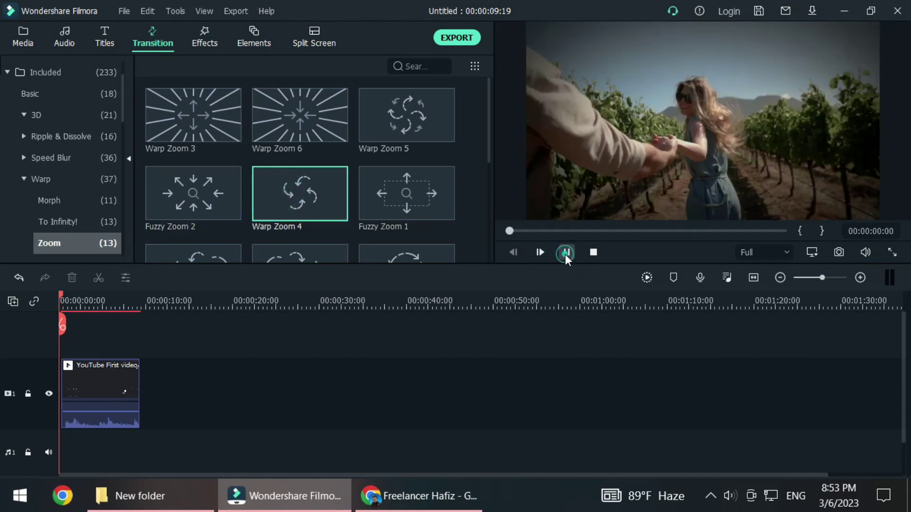
left_click(567, 253)
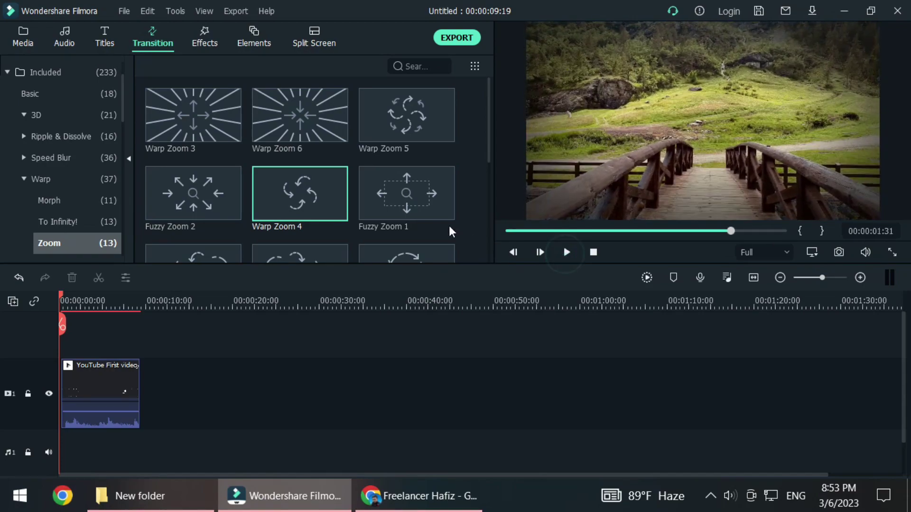
left_click(392, 197)
left_click(566, 253)
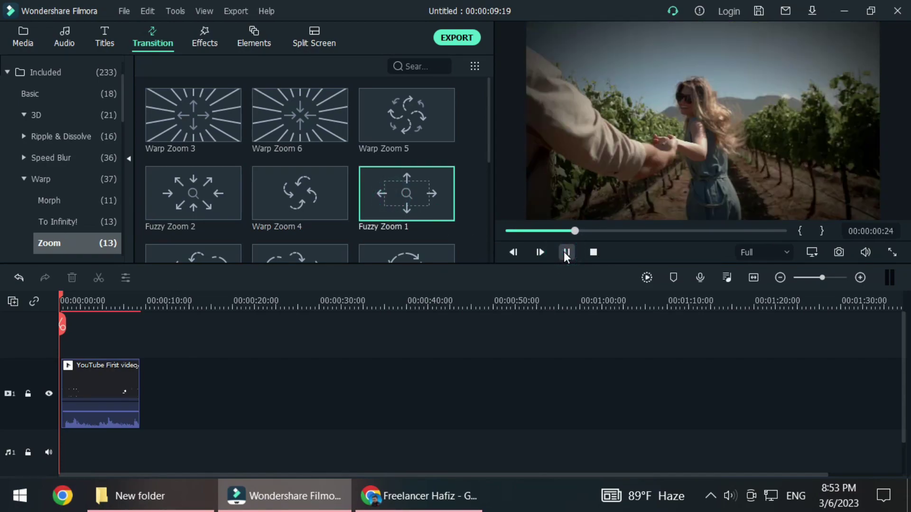
left_click(565, 253)
- Replay the Warp Zoom 5 preview and select the Cross Zoom transition at the end of the Zoom group
scroll(334, 203, "down", 5)
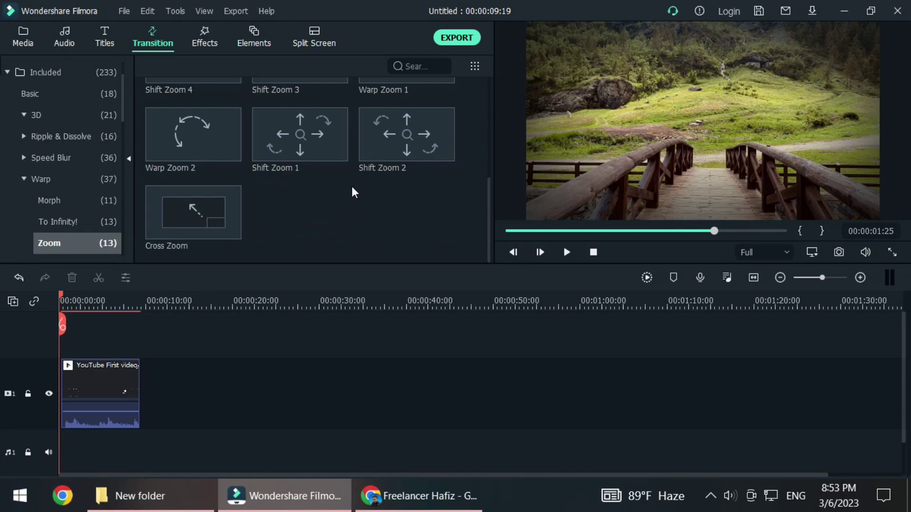
scroll(352, 186, "up", 4)
scroll(379, 169, "up", 1)
left_click(403, 112)
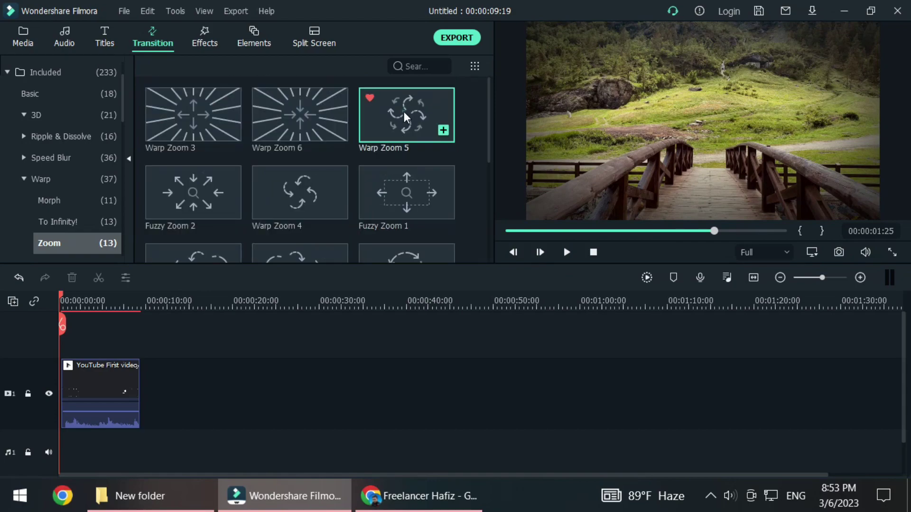
left_click(568, 255)
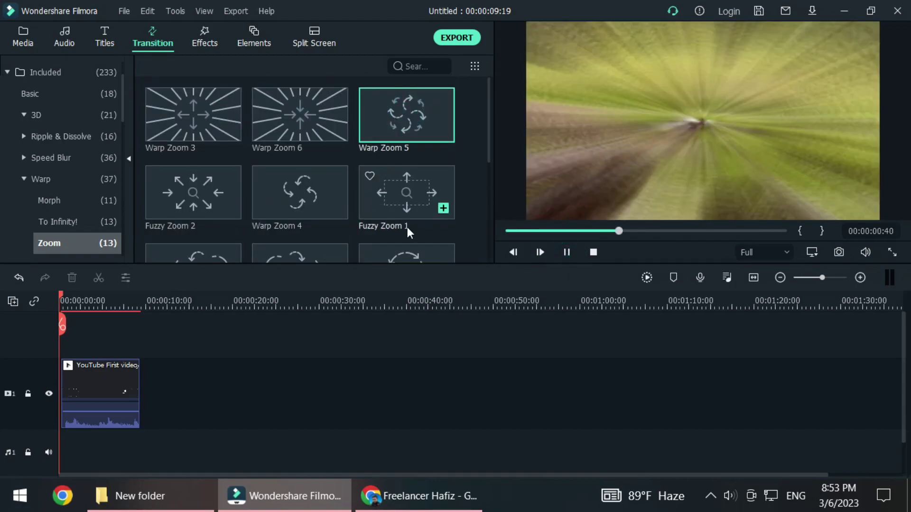
scroll(305, 175, "down", 3)
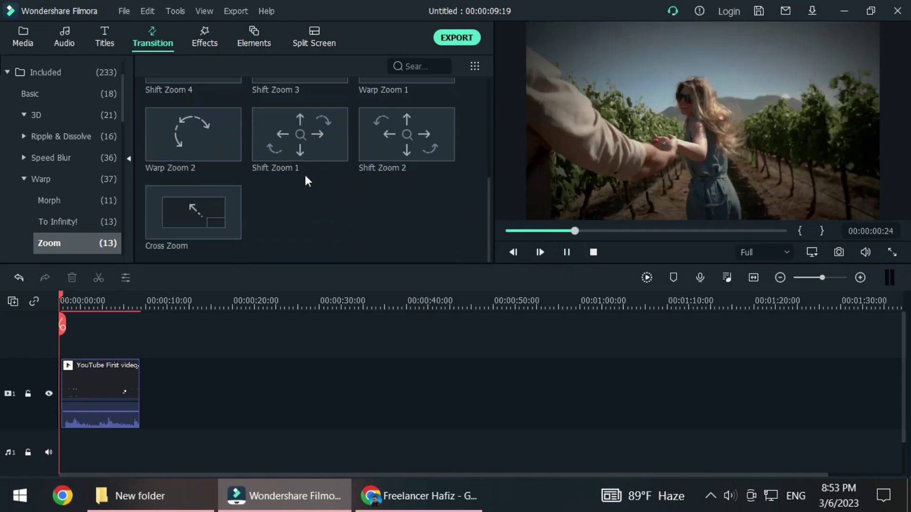
left_click(568, 254)
mouse_move(200, 209)
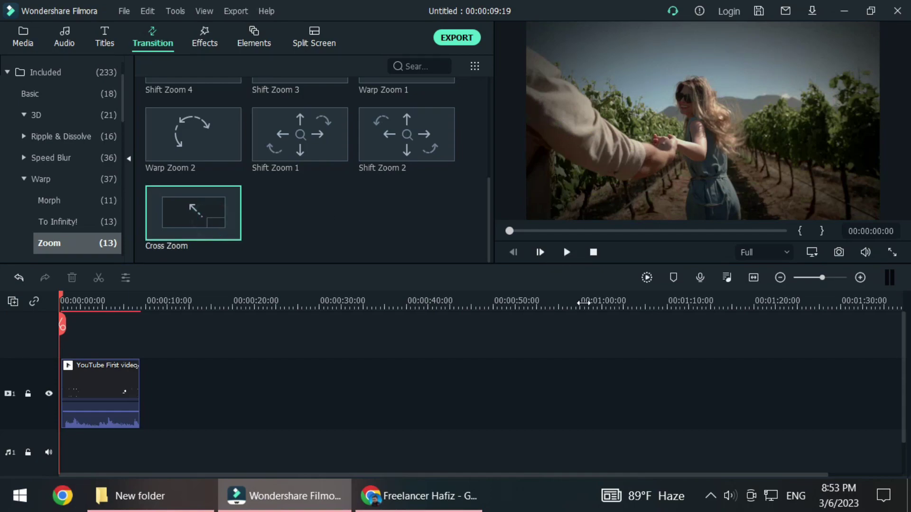
- Play the preview of the Cross Zoom transition and open the Plain Shape transition group
left_click(568, 254)
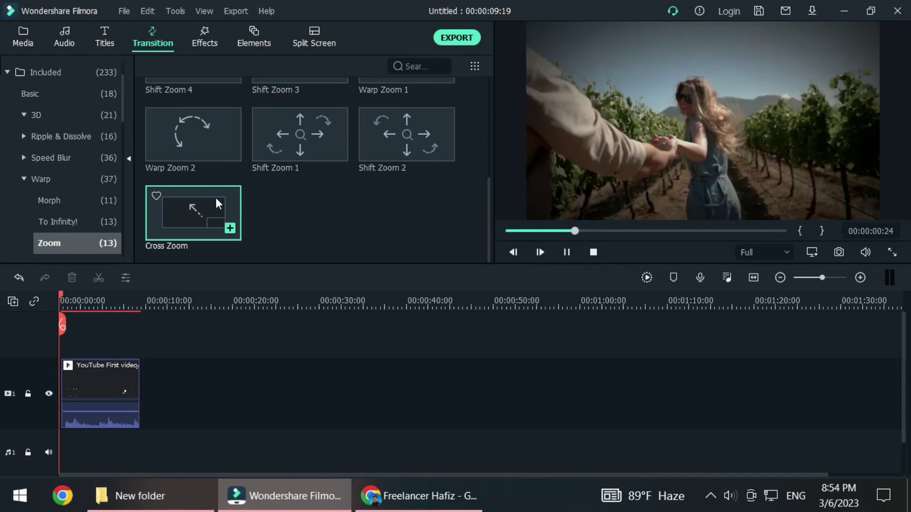
left_click(541, 253)
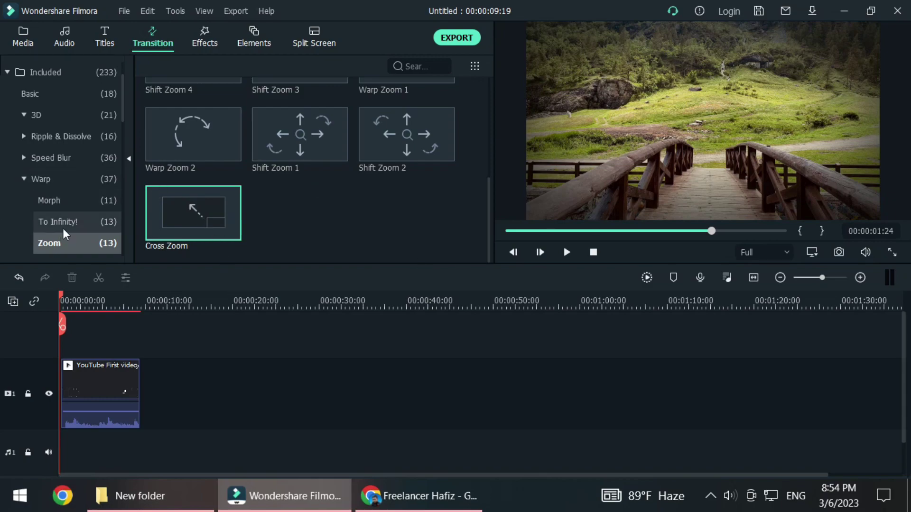
scroll(63, 226, "down", 3)
left_click(69, 205)
scroll(68, 209, "down", 1)
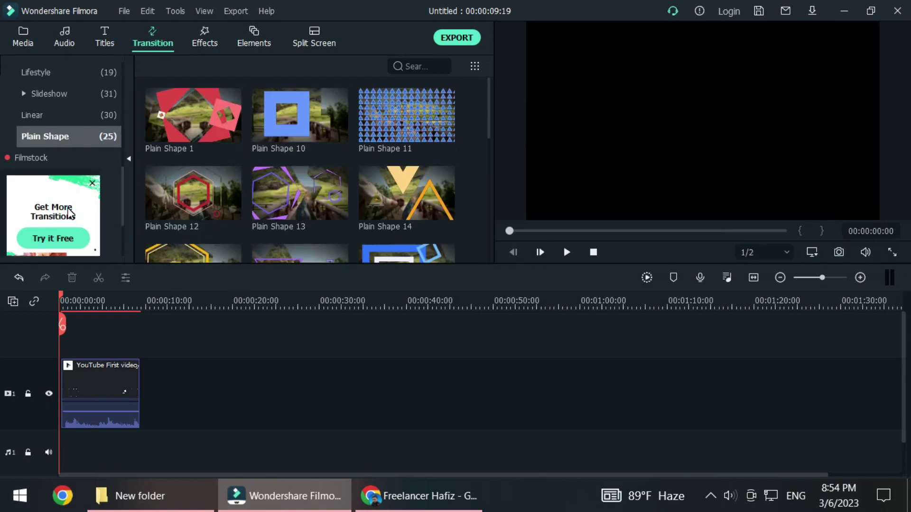
- Preview the Linear 10 and Linear 11 transitions from the Linear group
left_click(58, 118)
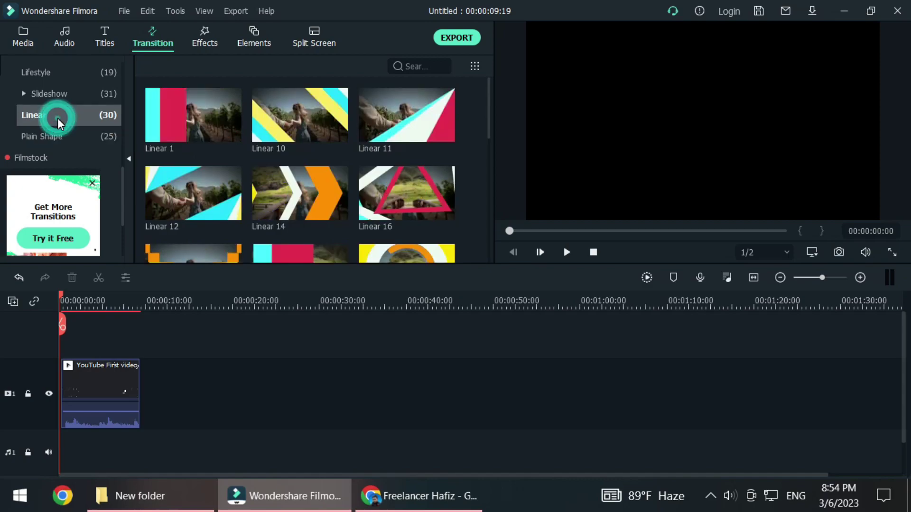
scroll(58, 119, "up", 2)
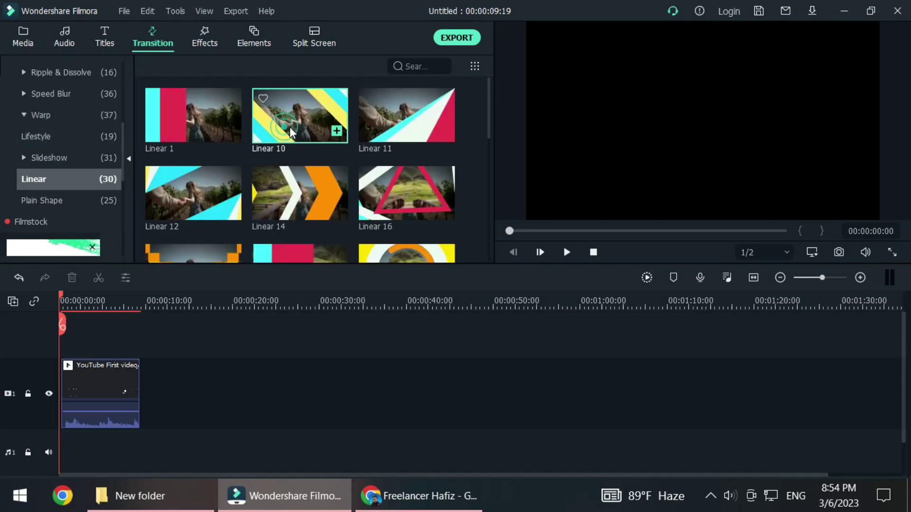
left_click(566, 252)
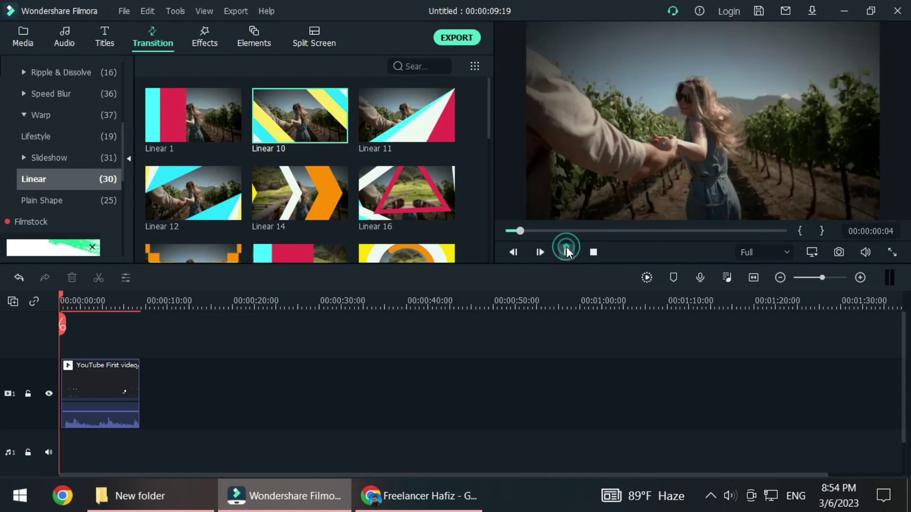
left_click(429, 126)
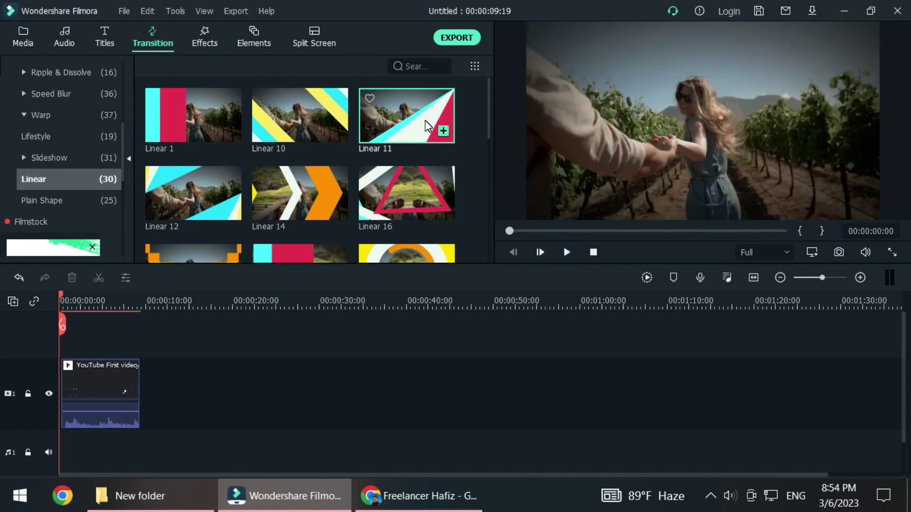
left_click(565, 254)
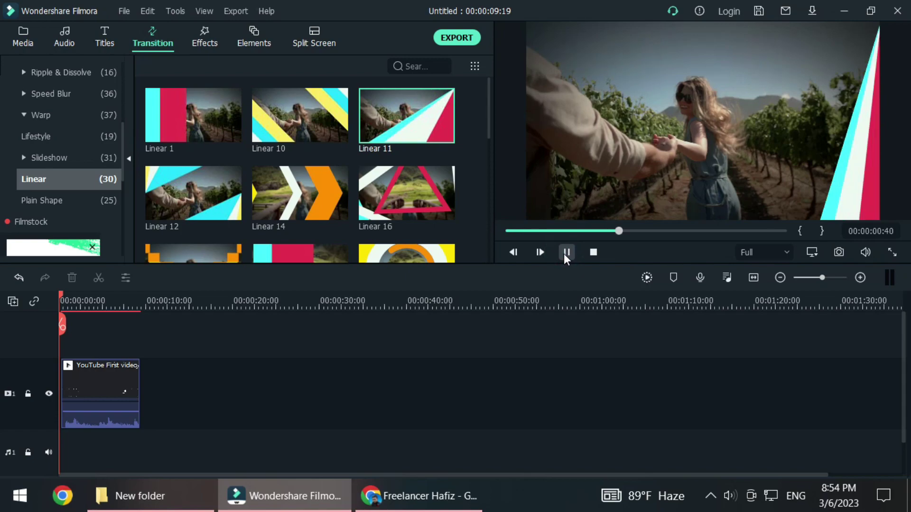
left_click(565, 254)
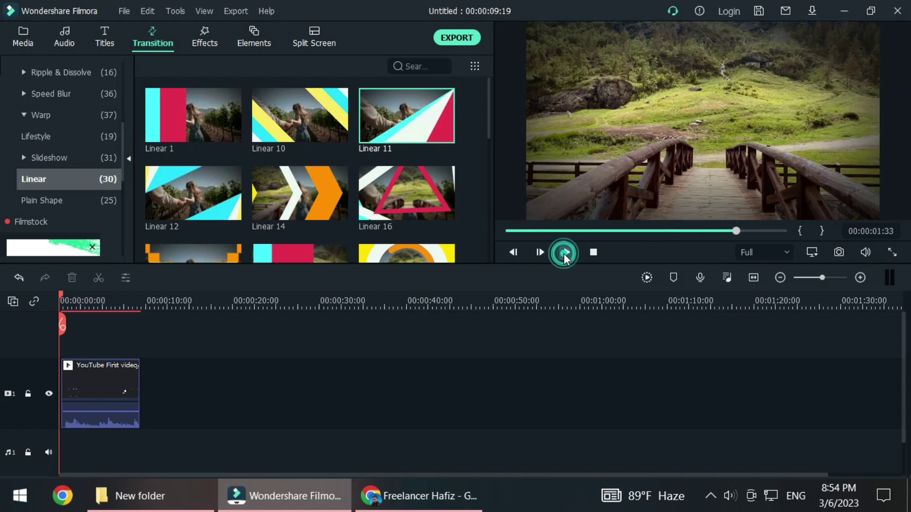
- Preview the Linear 1 transition and mark Linear 11 as a favorite
left_click(172, 137)
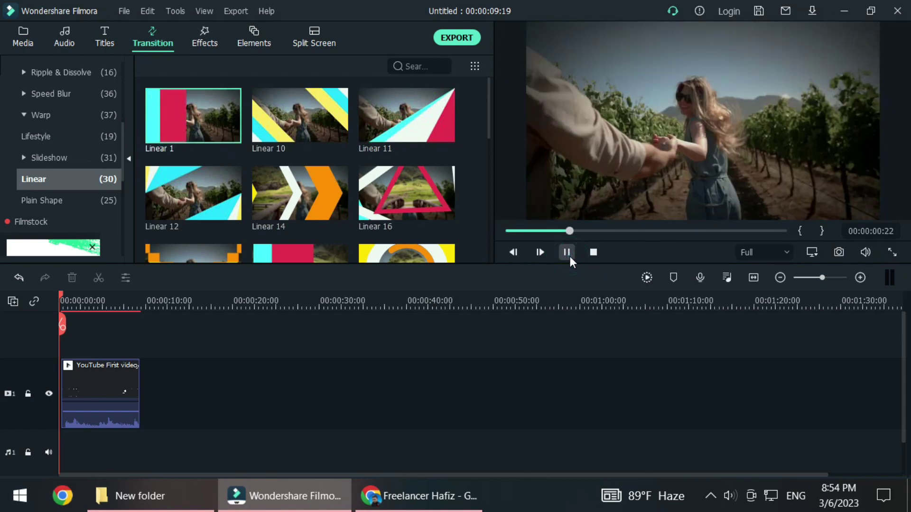
left_click(568, 252)
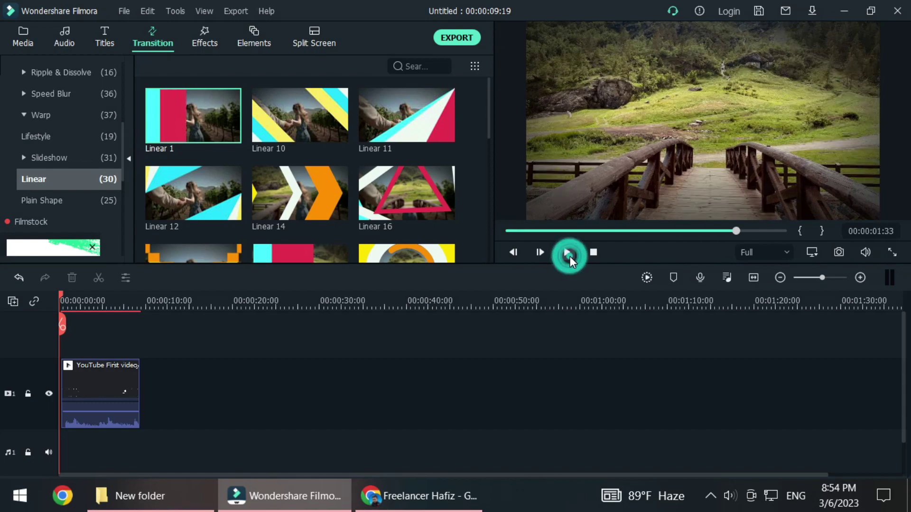
left_click(427, 124)
left_click(369, 100)
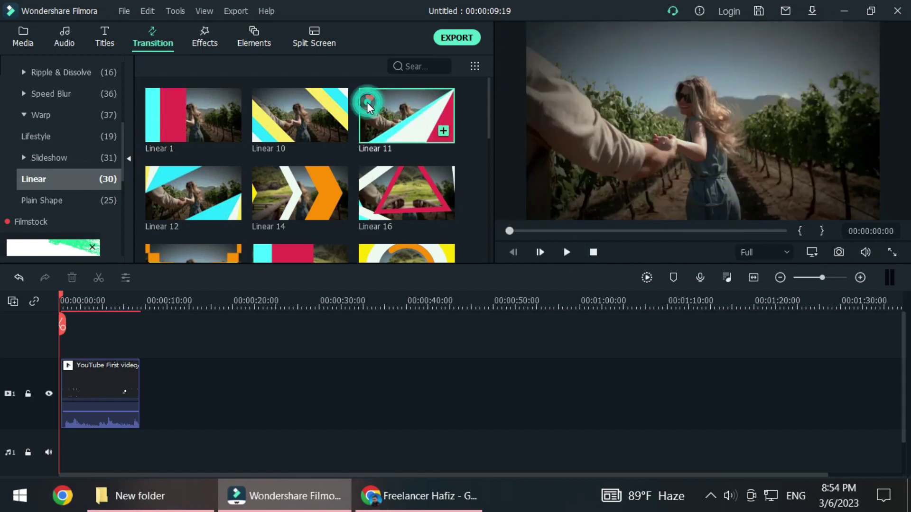
- Replay the preview of the Linear 10 transition and mark it as a favorite
left_click(278, 114)
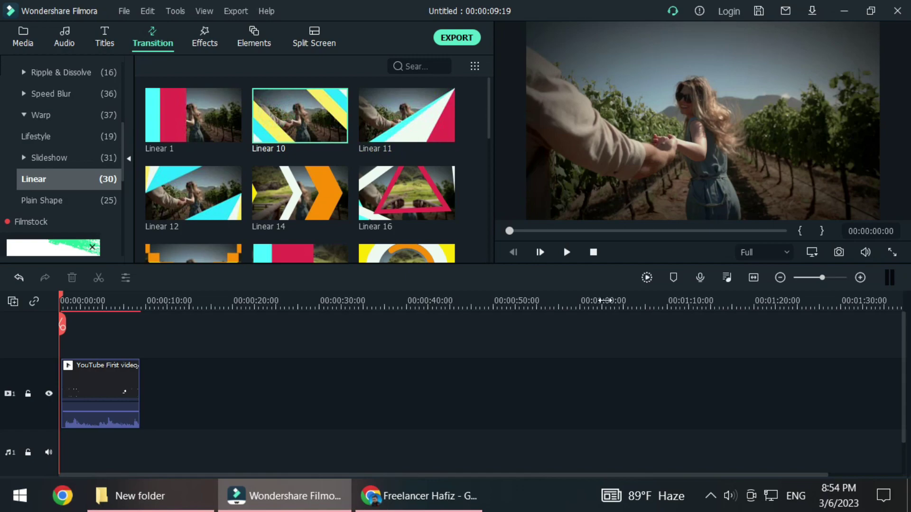
left_click(568, 253)
left_click(568, 252)
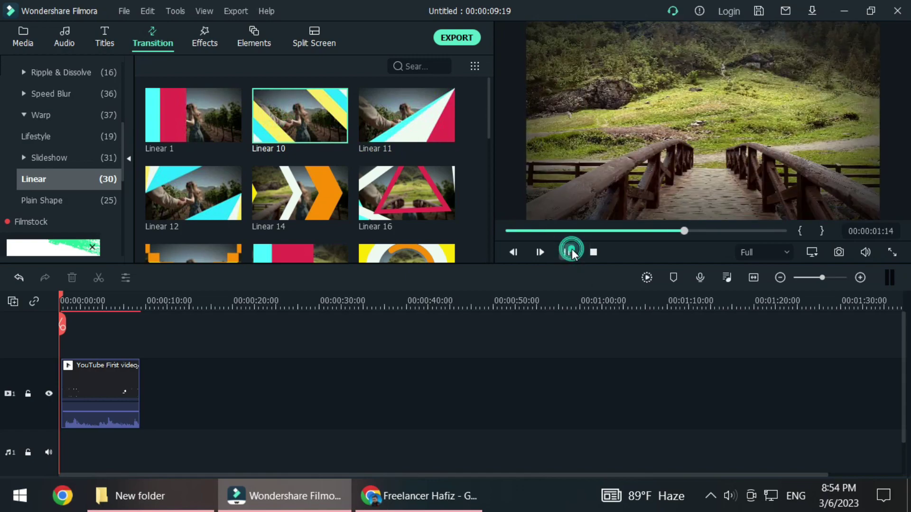
left_click(261, 99)
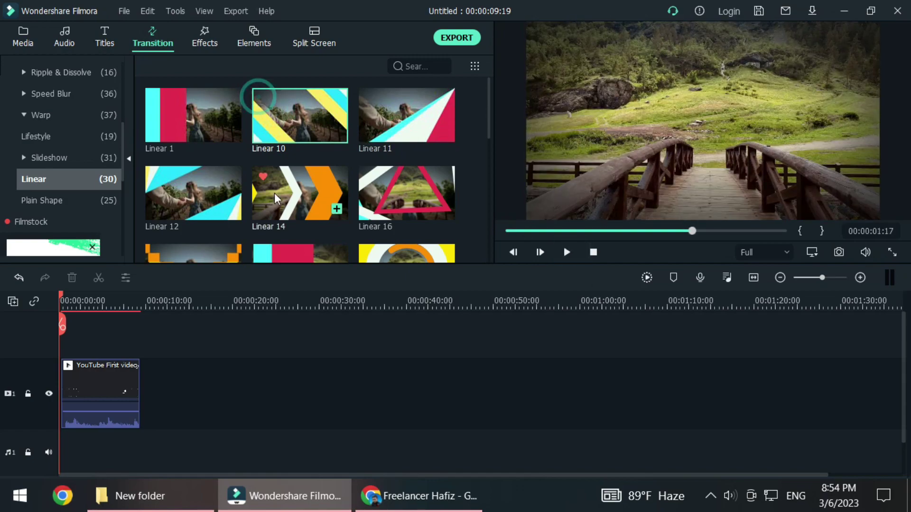
- Play the preview of the Linear 14 transition
left_click(310, 204)
left_click(566, 252)
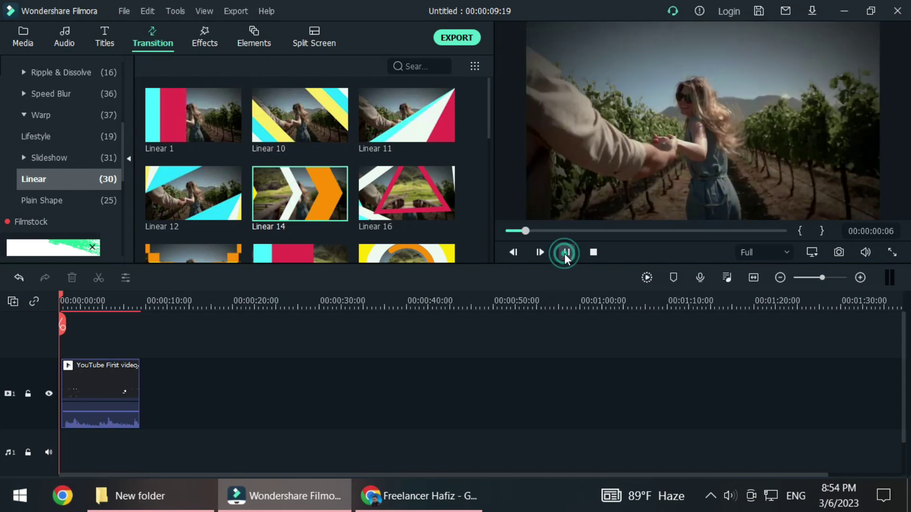
left_click(566, 252)
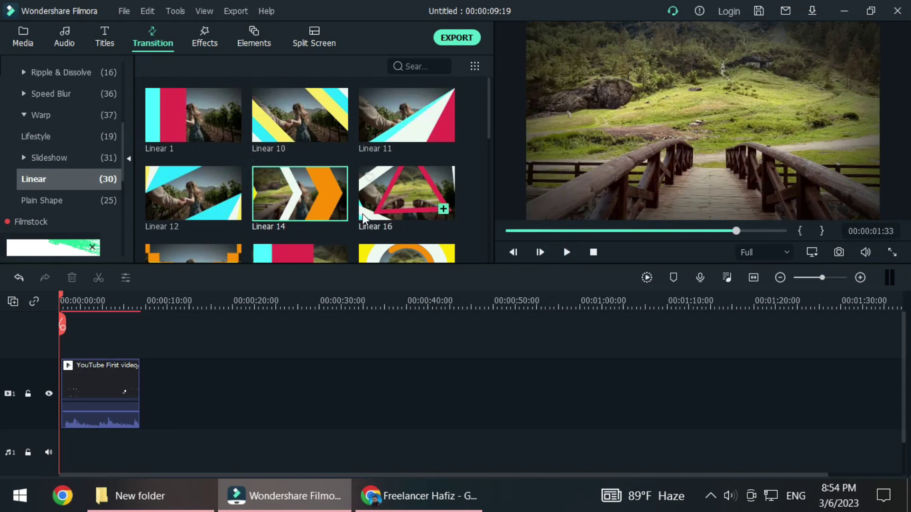
- Preview the Linear 21 and Linear 20 transitions one after the other
scroll(364, 219, "down", 3)
left_click(406, 173)
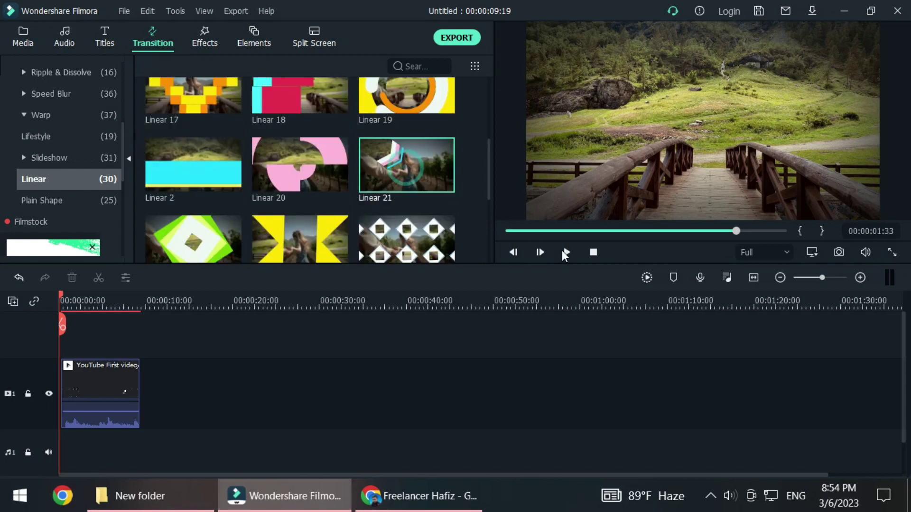
left_click(567, 252)
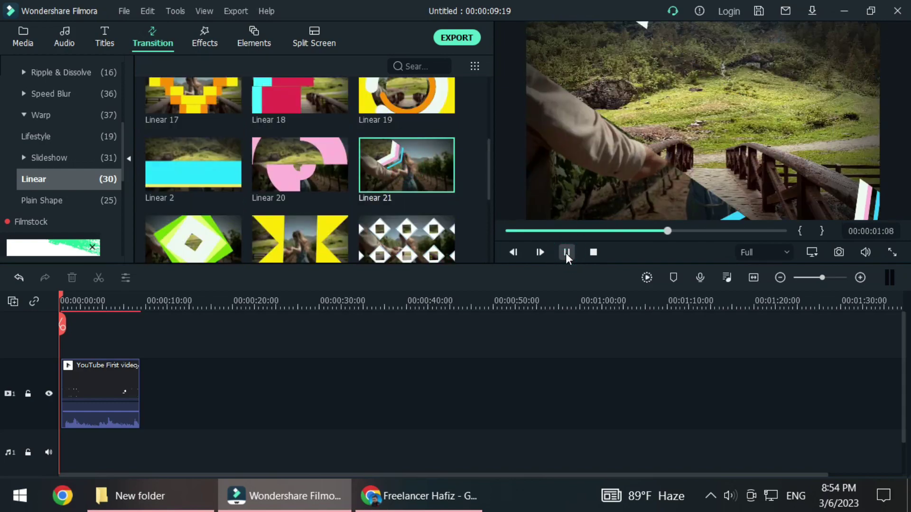
left_click(292, 165)
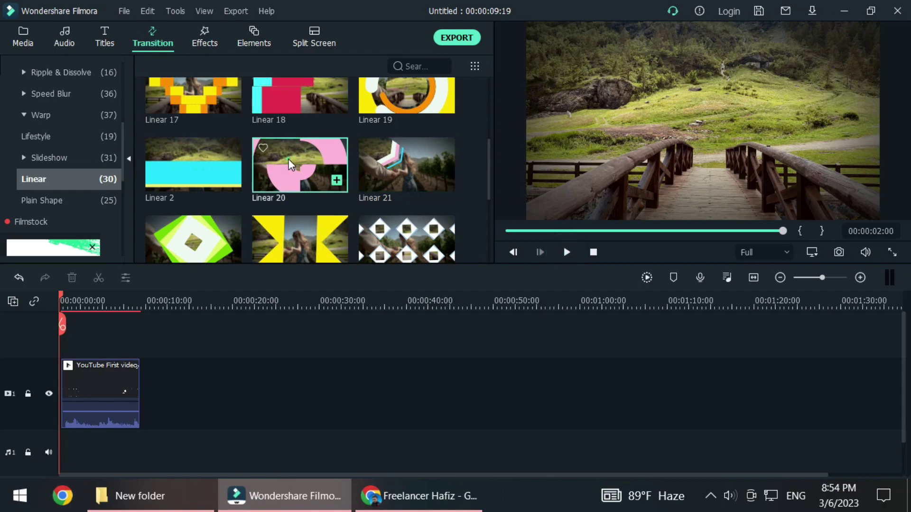
left_click(566, 253)
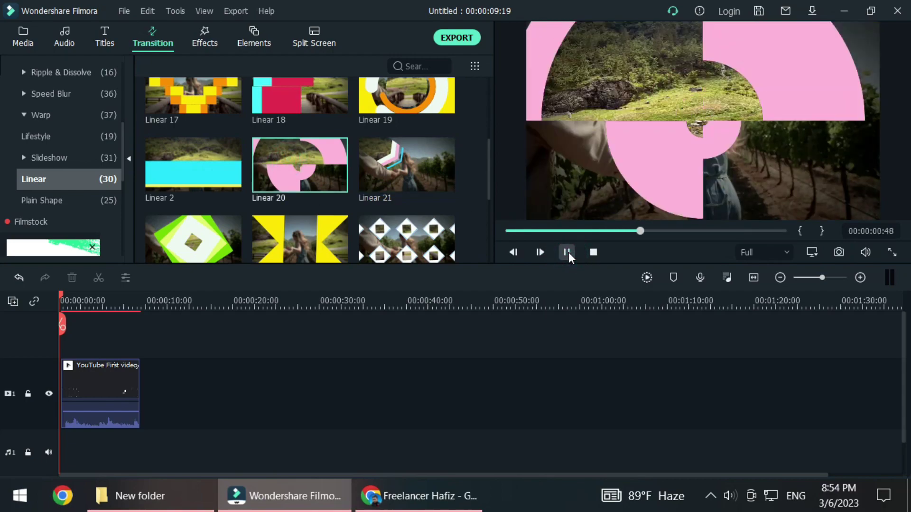
left_click(568, 253)
- Preview the Linear 25 transition and look through the rest of the Linear group
scroll(280, 209, "down", 2)
scroll(280, 208, "up", 2)
scroll(247, 190, "down", 4)
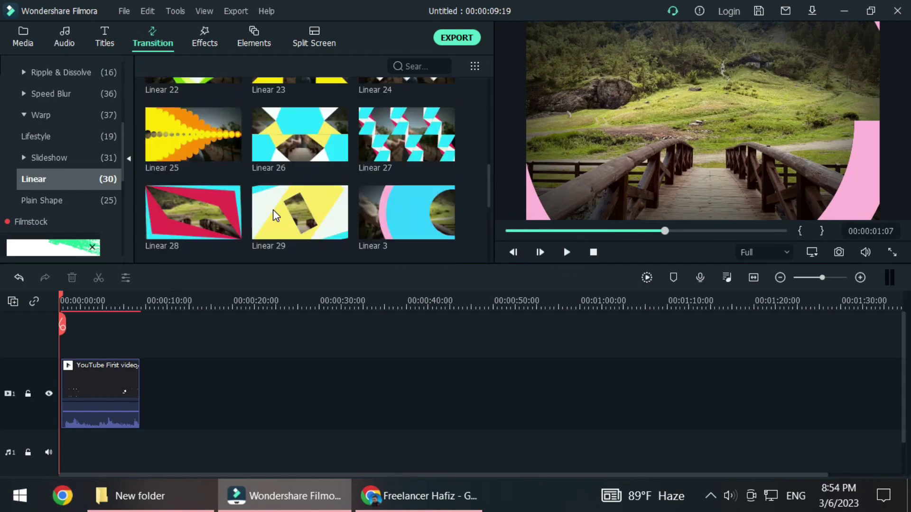
scroll(196, 152, "up", 2)
left_click(195, 152)
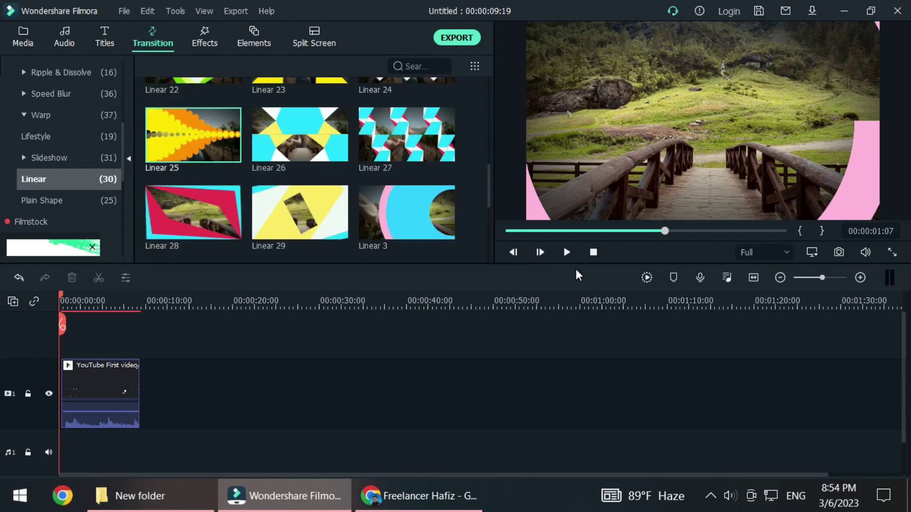
left_click(567, 252)
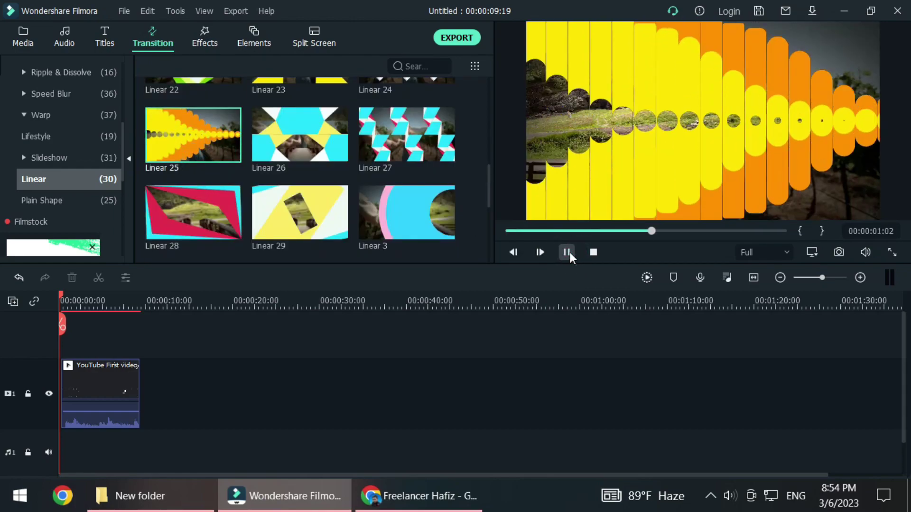
left_click(567, 253)
scroll(314, 245, "down", 4)
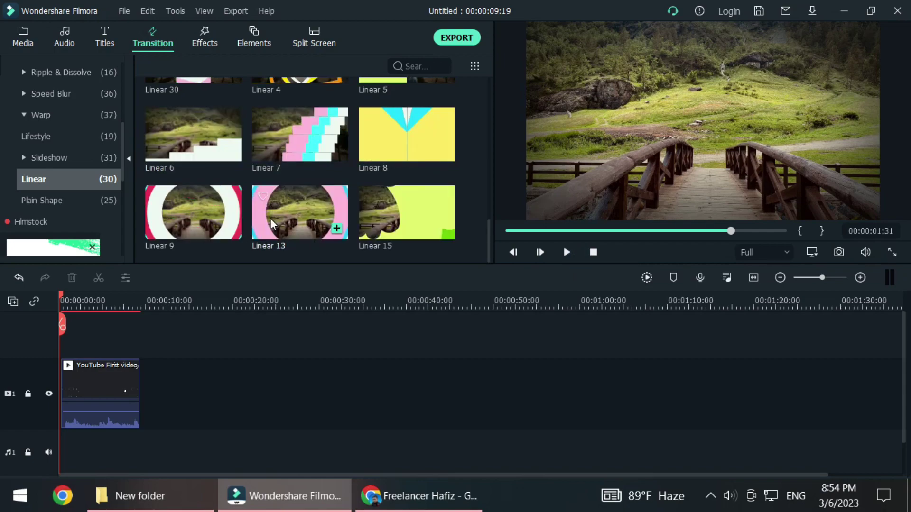
scroll(301, 114, "up", 3)
scroll(300, 143, "down", 5)
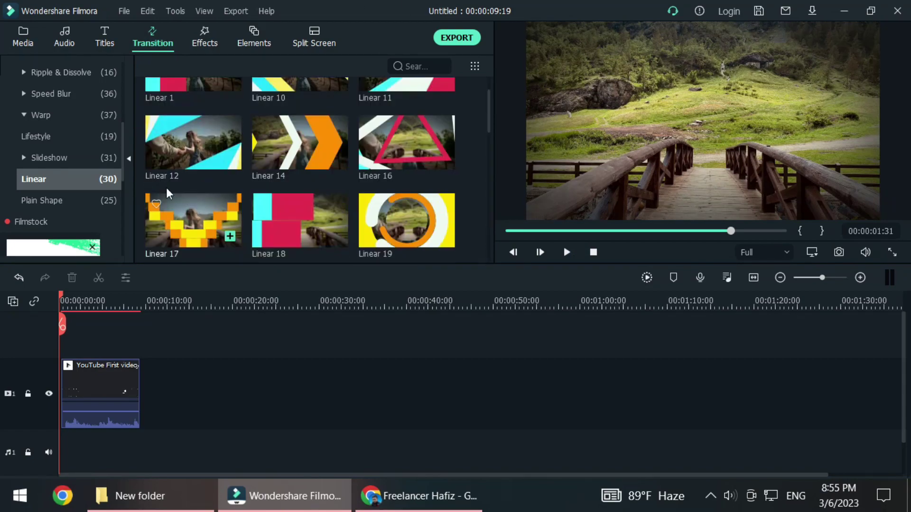
- Play the preview of the Erase transition in the Slideshow group and mark it as a favorite
left_click(77, 158)
scroll(77, 159, "up", 2)
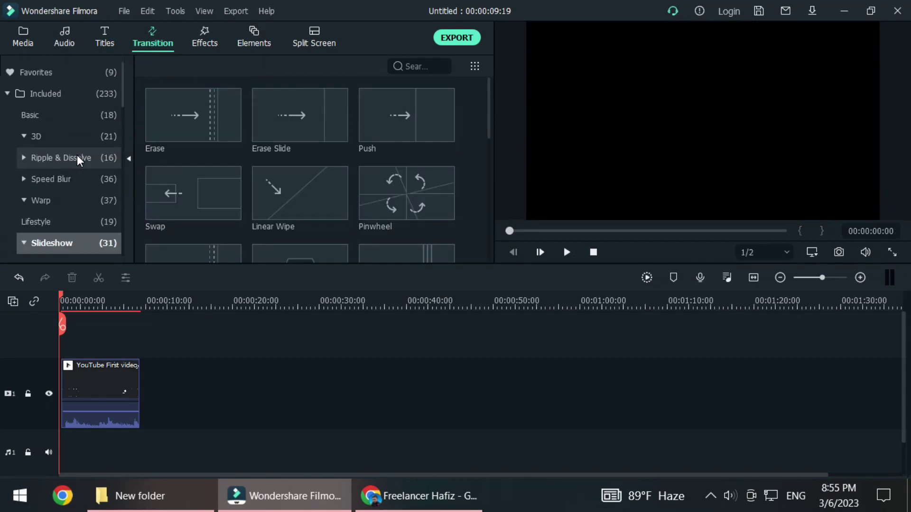
left_click(215, 124)
left_click(565, 252)
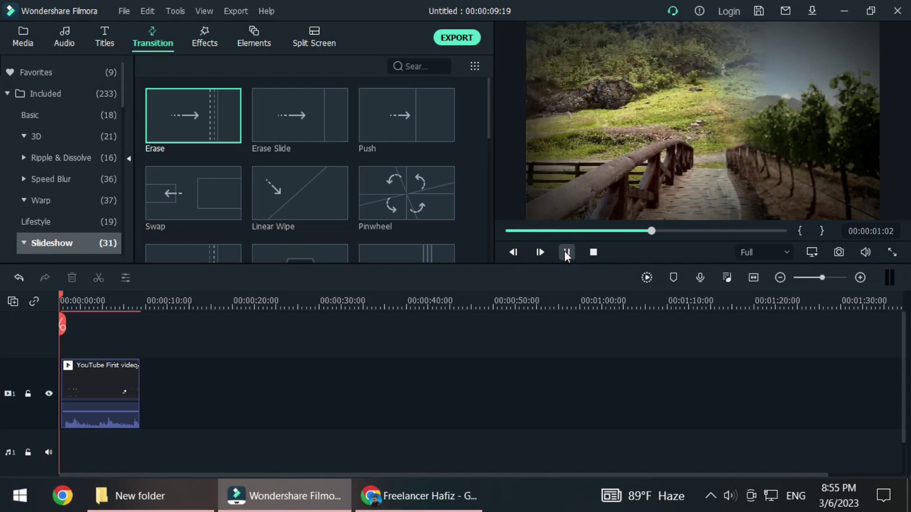
left_click(565, 252)
mouse_move(212, 149)
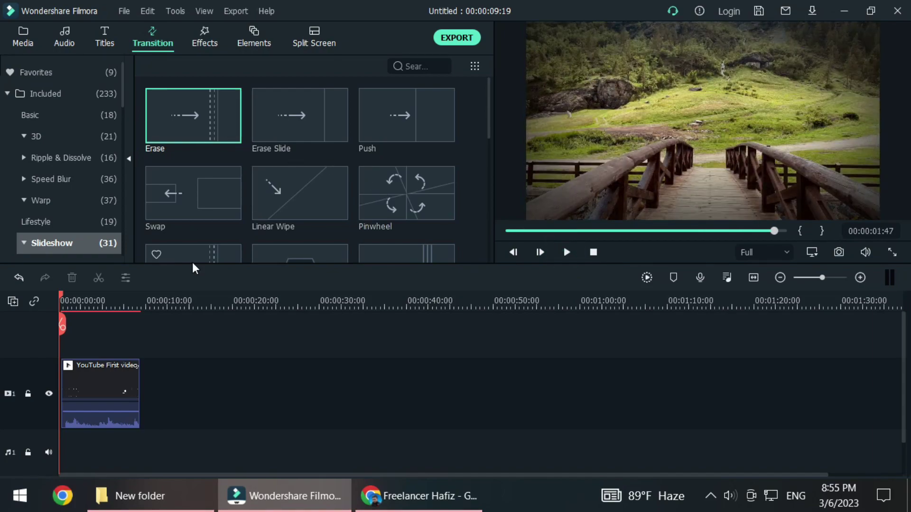
left_click(156, 98)
- Play the preview of the Erase Slide transition and mark it as a favorite
left_click(298, 123)
left_click(593, 253)
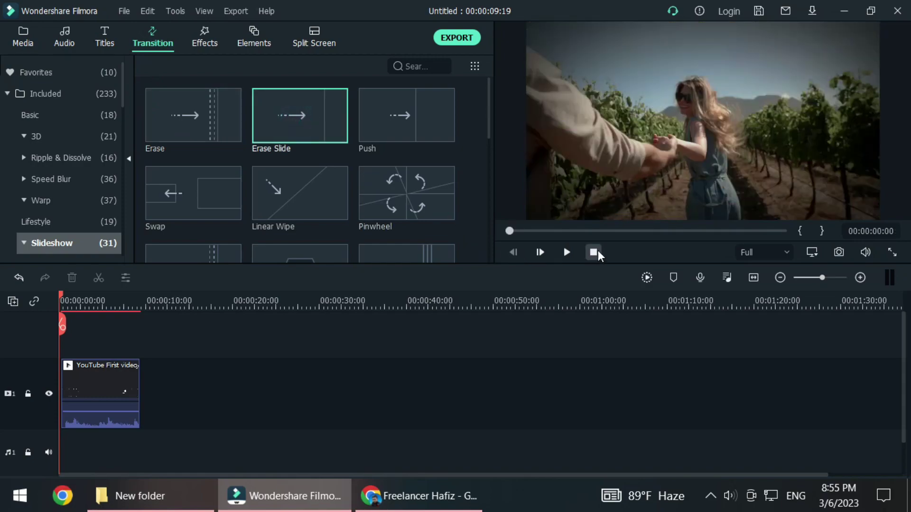
left_click(568, 253)
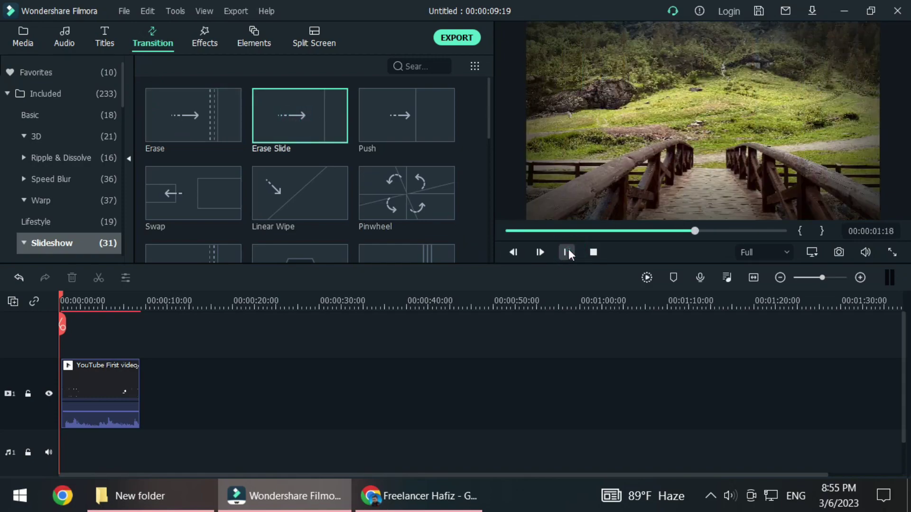
mouse_move(376, 170)
mouse_move(311, 136)
left_click(264, 98)
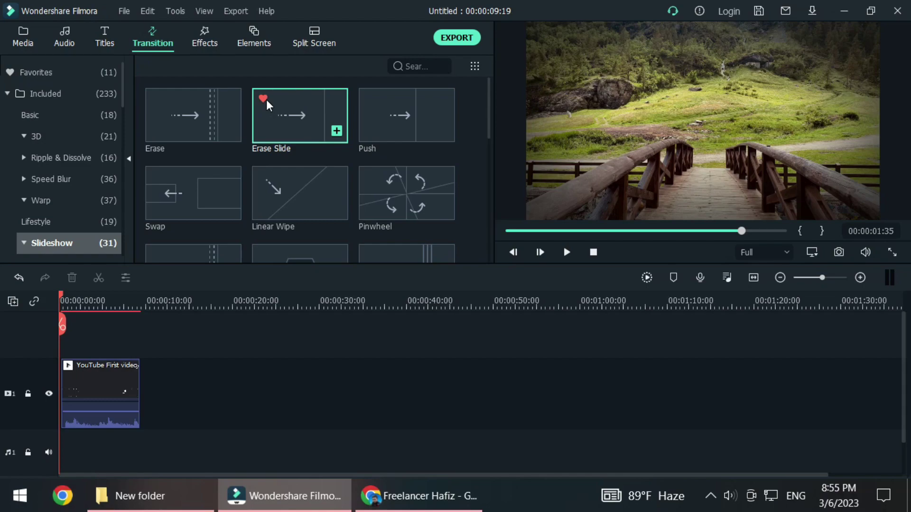
- Play the preview of the Push transition and mark it as a favorite
left_click(407, 113)
left_click(567, 253)
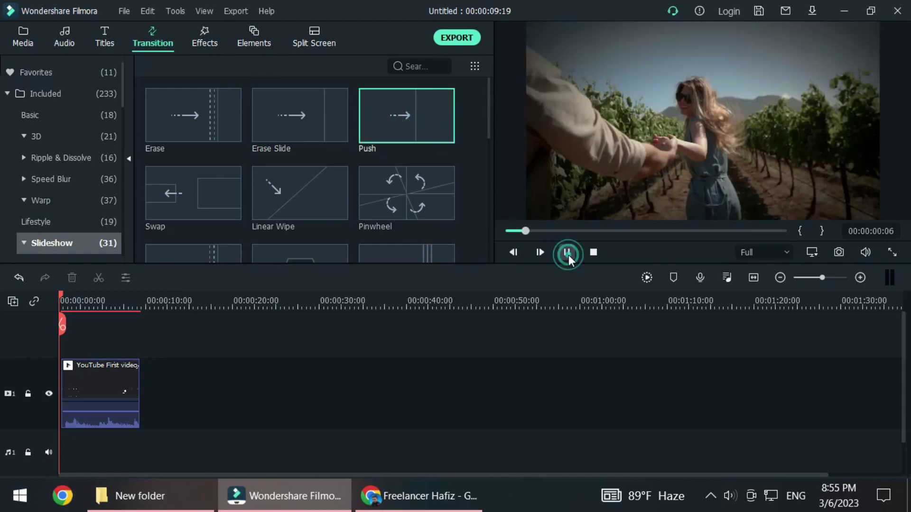
left_click(568, 254)
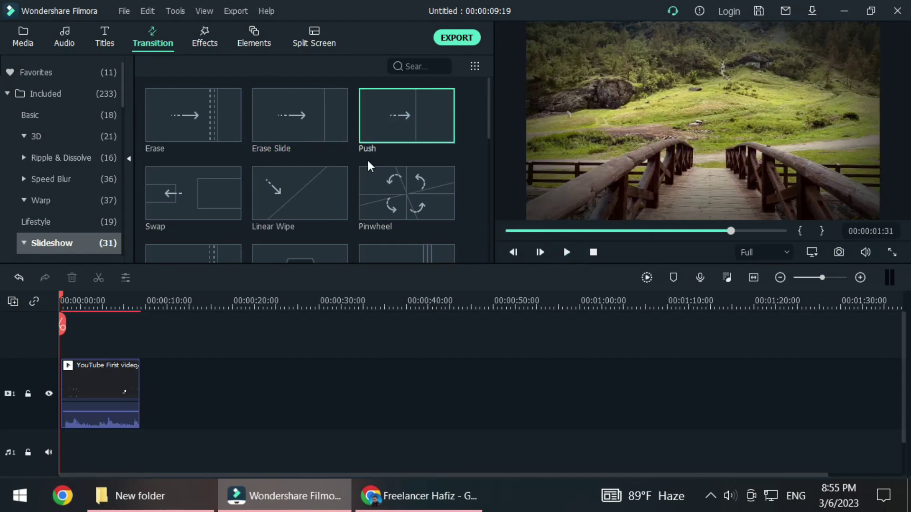
left_click(371, 98)
scroll(221, 239, "down", 3)
scroll(195, 174, "up", 3)
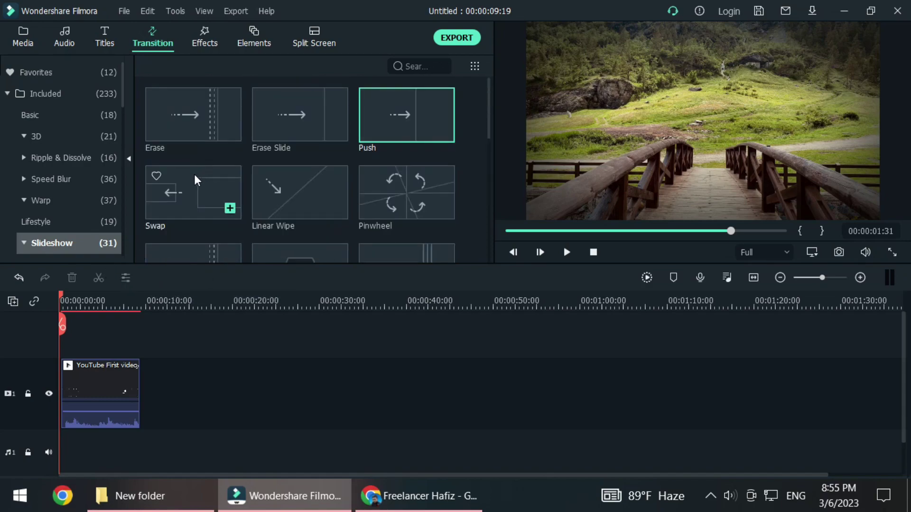
- Play the preview of the Swap transition in the Slideshow group and mark it as a favorite
left_click(195, 185)
left_click(567, 252)
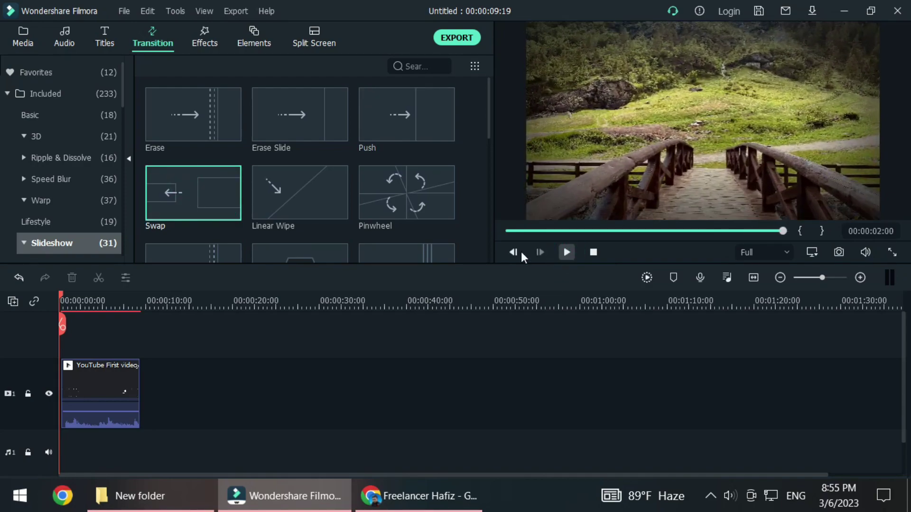
left_click(156, 176)
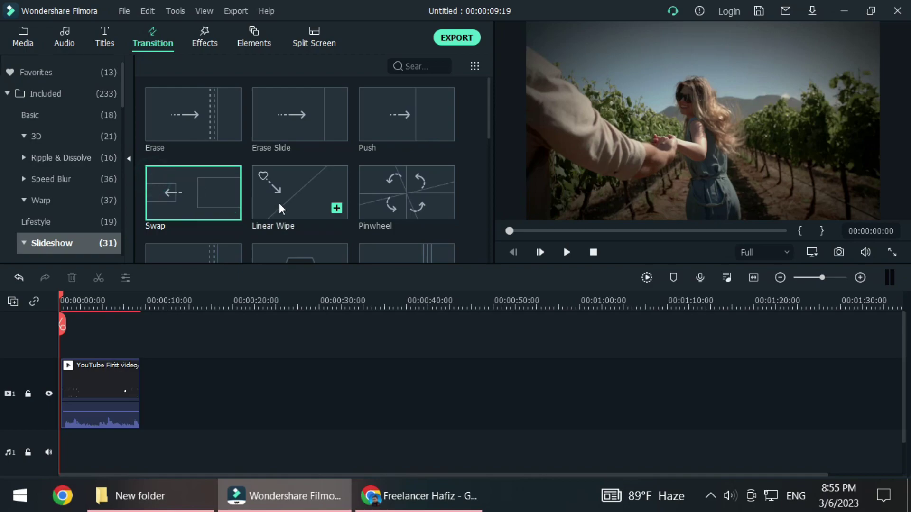
- Play the previews of the Linear Wipe and Pinwheel transitions in the Slideshow group
left_click(280, 203)
left_click(565, 254)
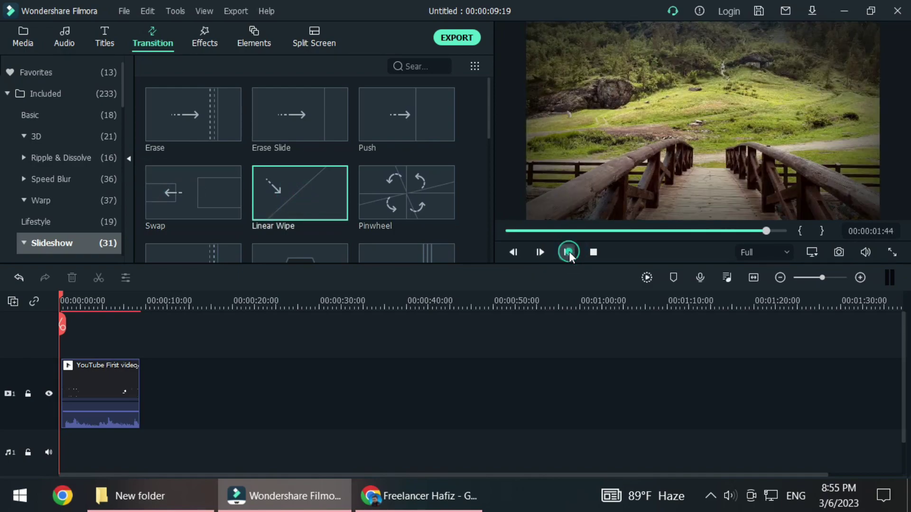
left_click(568, 252)
left_click(405, 209)
left_click(566, 253)
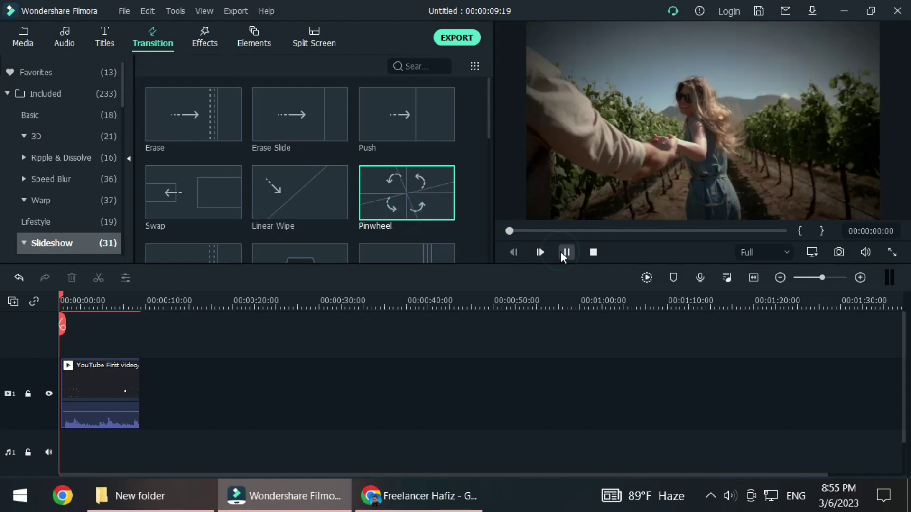
left_click(566, 252)
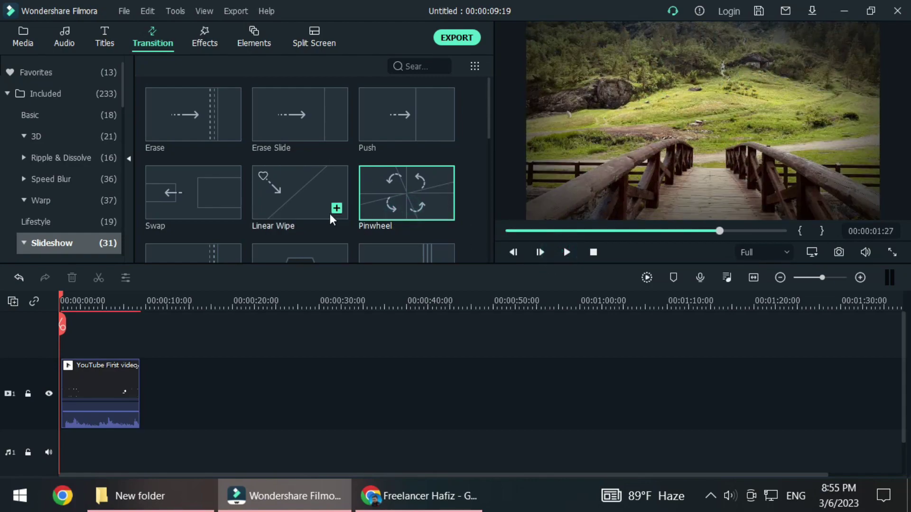
- Play the previews of the Twrl and Linear Wipe Down transitions further down the Slideshow group
scroll(328, 212, "down", 3)
left_click(172, 187)
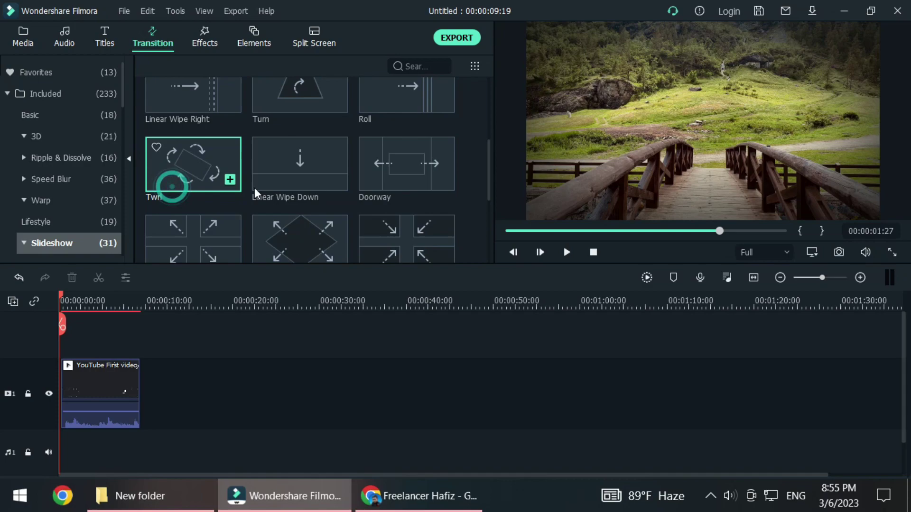
left_click(566, 253)
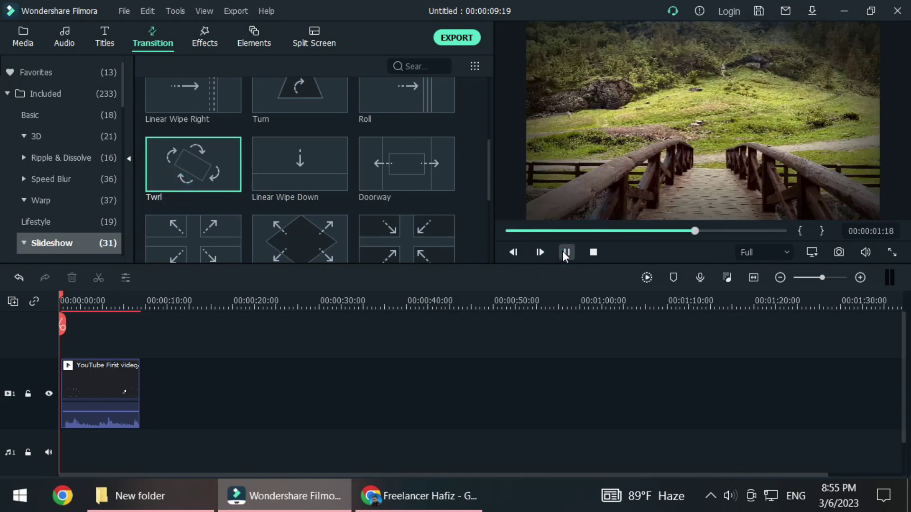
left_click(565, 252)
left_click(300, 168)
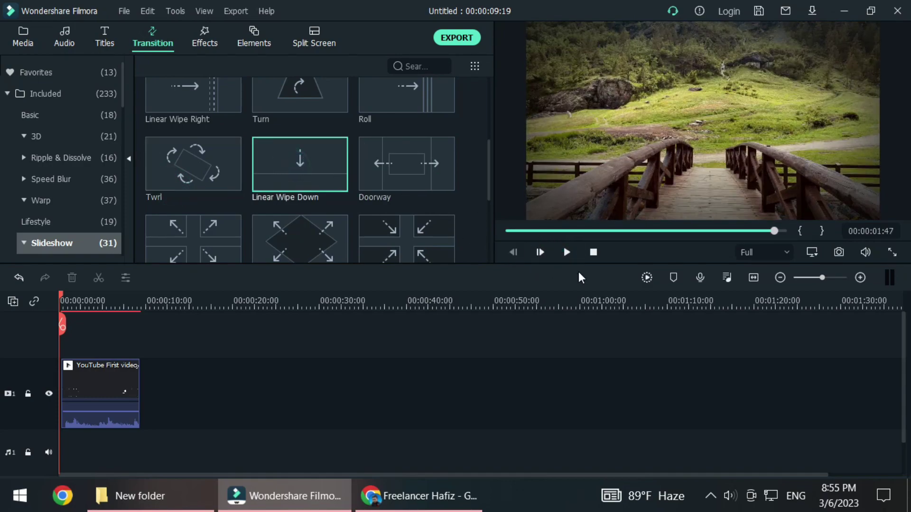
left_click(565, 252)
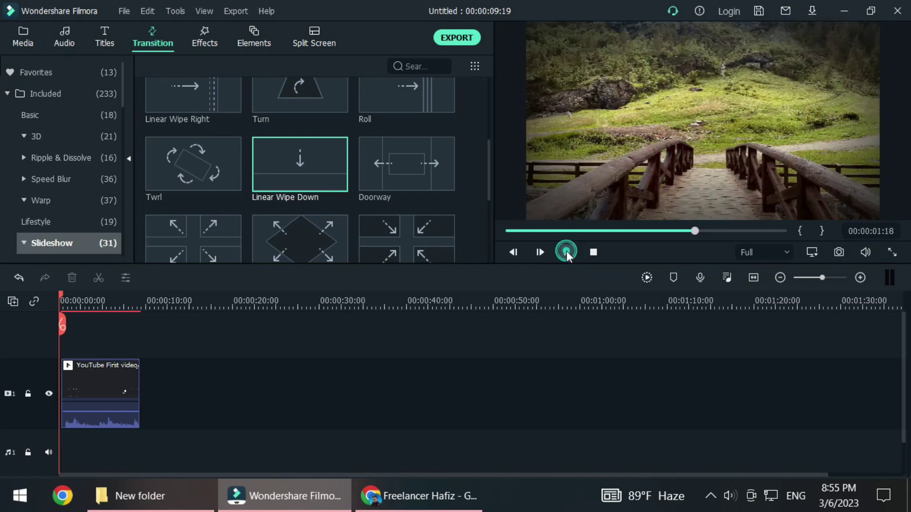
- Play the previews of the Doorway and Diamond Zoom Out transitions in the Slideshow group
left_click(403, 170)
left_click(566, 253)
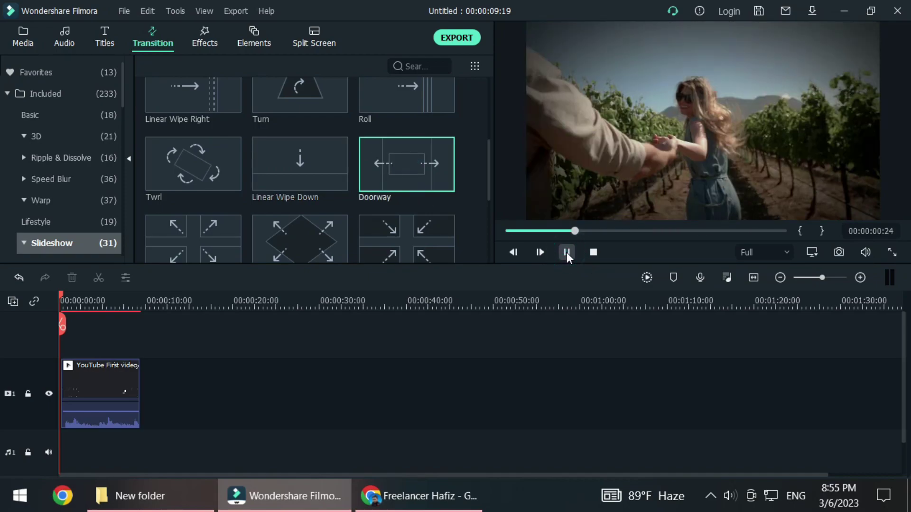
left_click(566, 252)
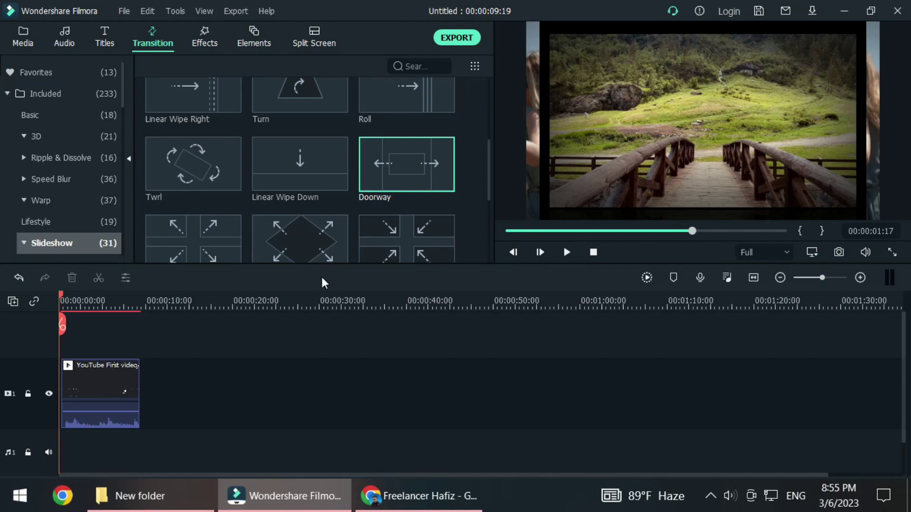
left_click(261, 238)
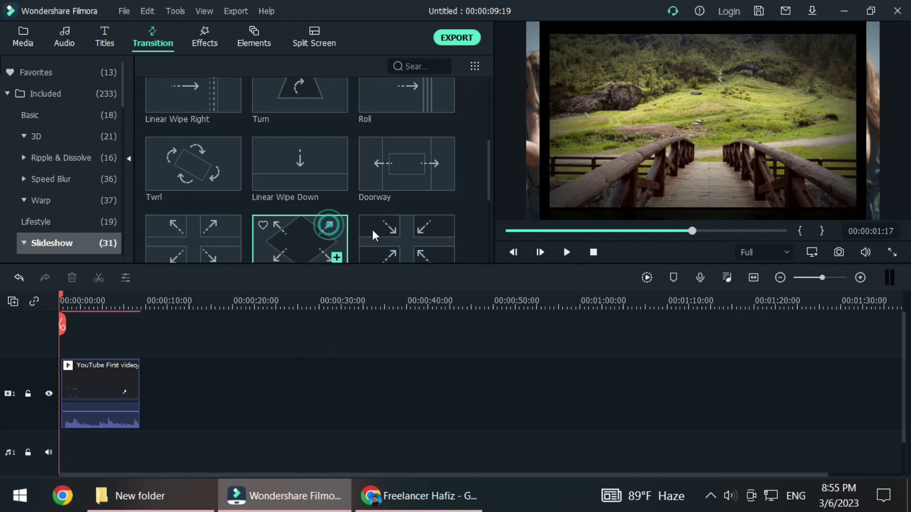
left_click(566, 252)
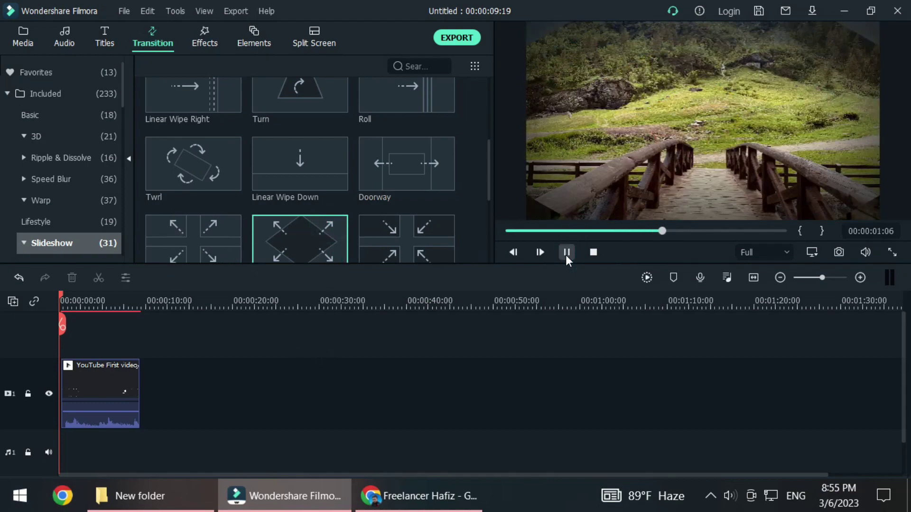
left_click(566, 253)
- Play the preview of the Skew Right Merge transition at the end of the Slideshow group
left_click(194, 209)
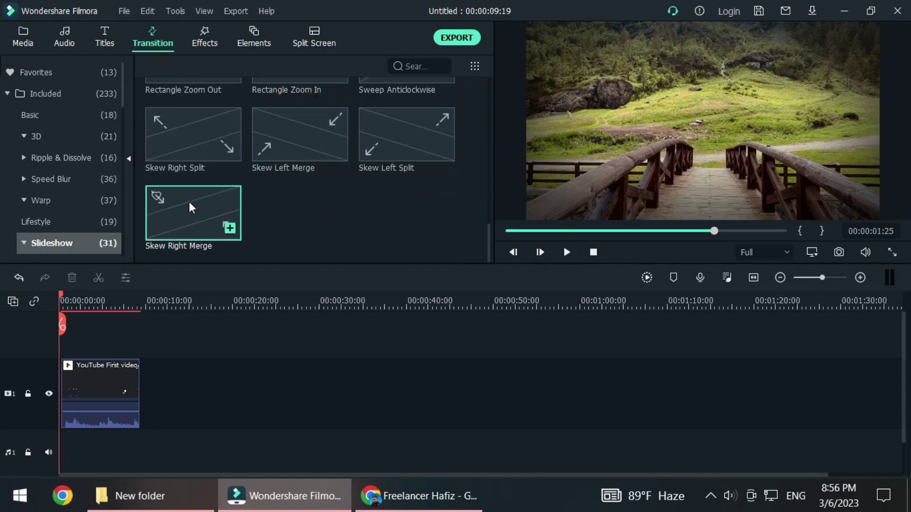
left_click(569, 254)
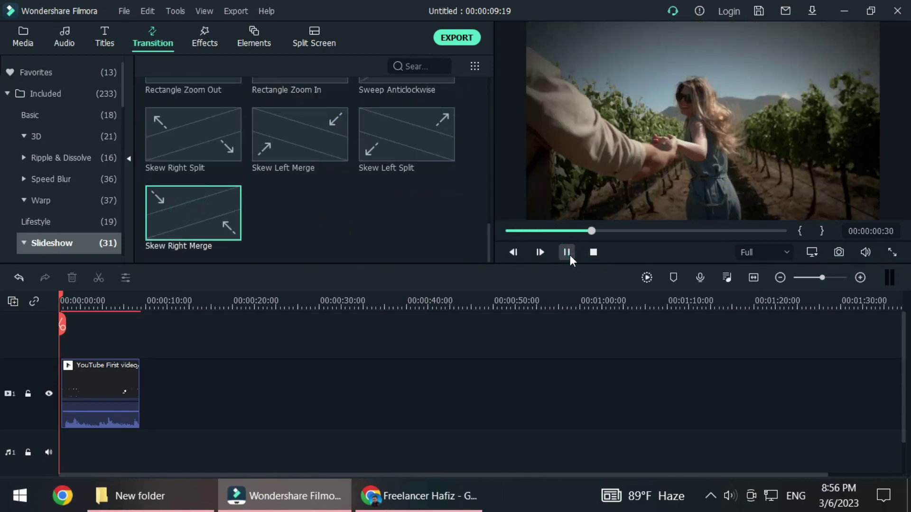
left_click(569, 254)
- Split the timeline video clip at 00:00:02:11
scroll(359, 307, "down", 1)
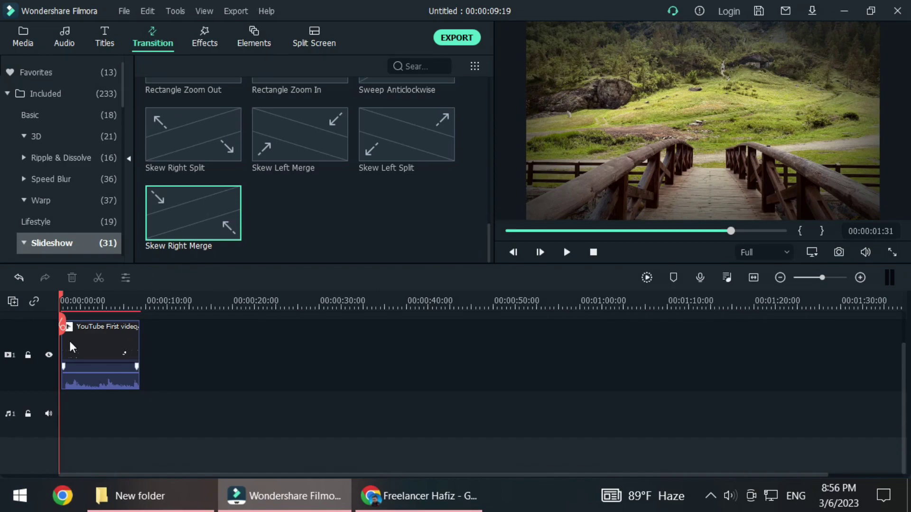
left_click_drag(63, 302, 77, 303)
left_click(81, 332)
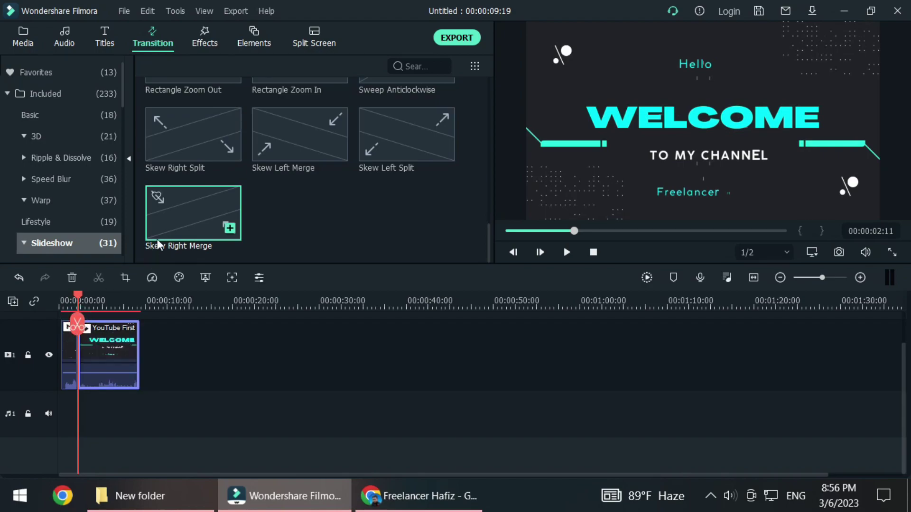
- Add the Skew Right Merge transition at the cut between the two clip parts and play the timeline from the start
left_click_drag(160, 232, 86, 353)
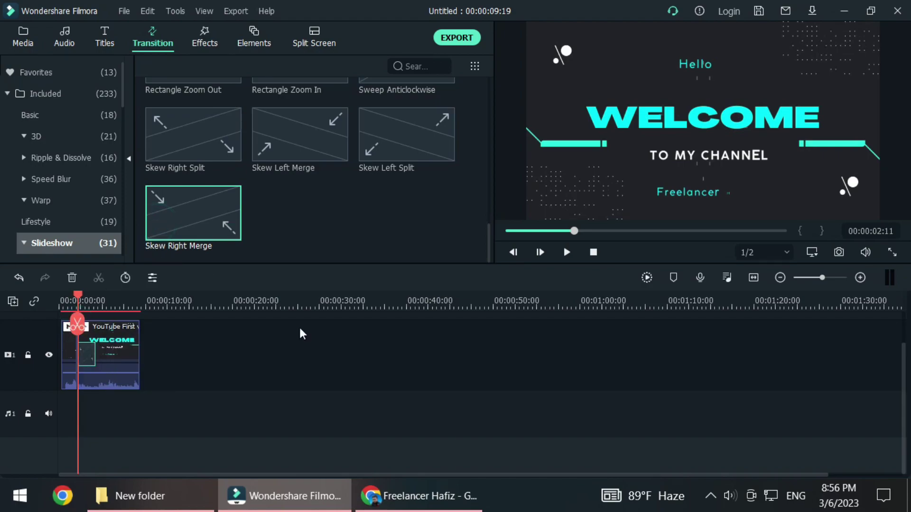
left_click(566, 253)
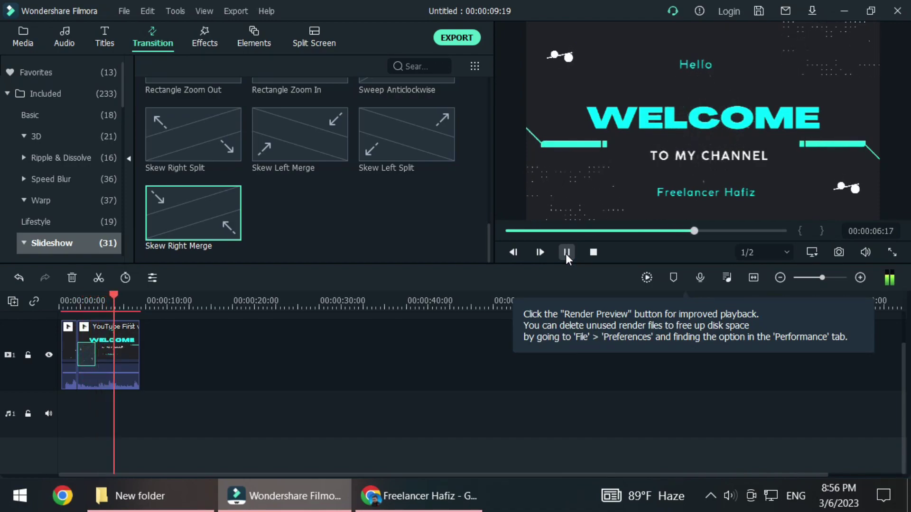
left_click(507, 231)
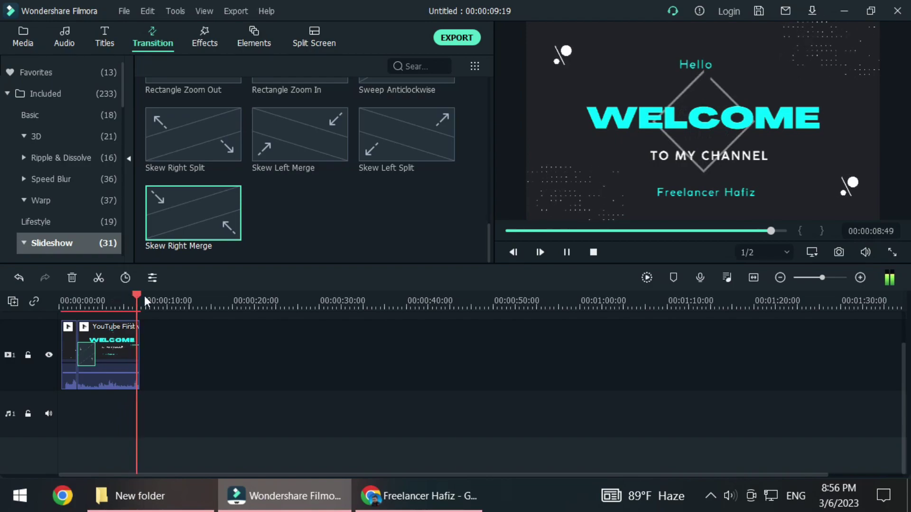
- Replace the Skew Right Merge transition at the cut with Diamond Zoom Out and play the timeline from near the start
left_click(97, 305)
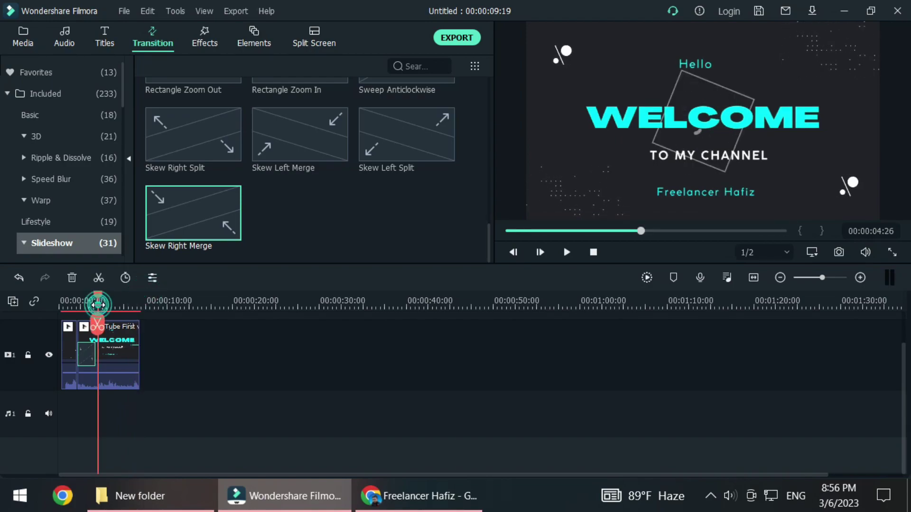
left_click_drag(101, 303, 62, 303)
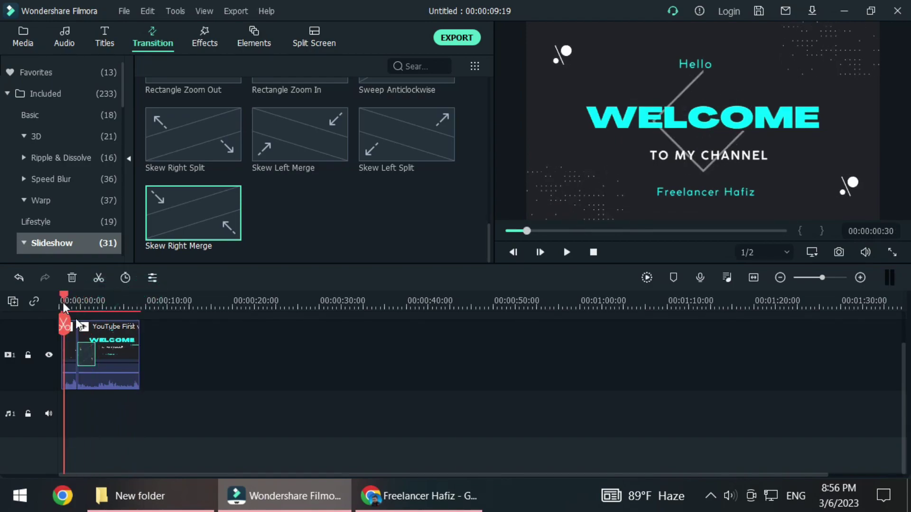
left_click(81, 352)
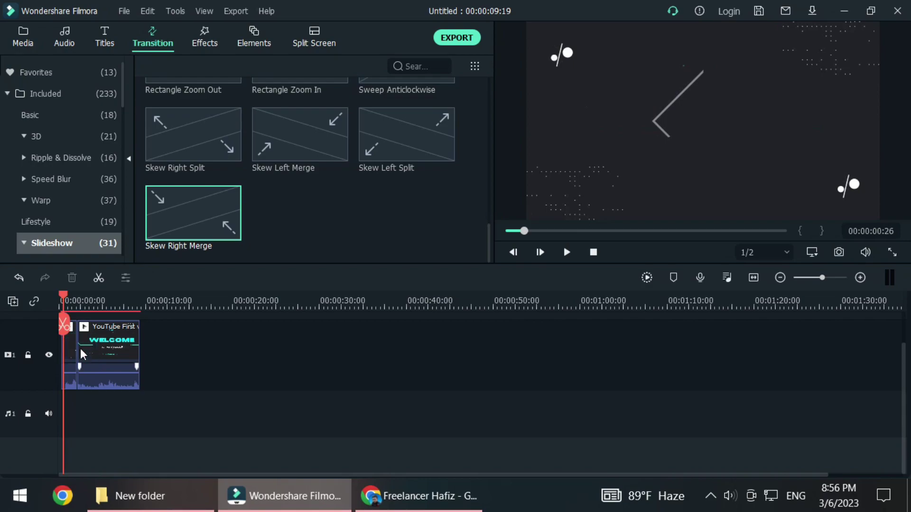
scroll(200, 202, "up", 10)
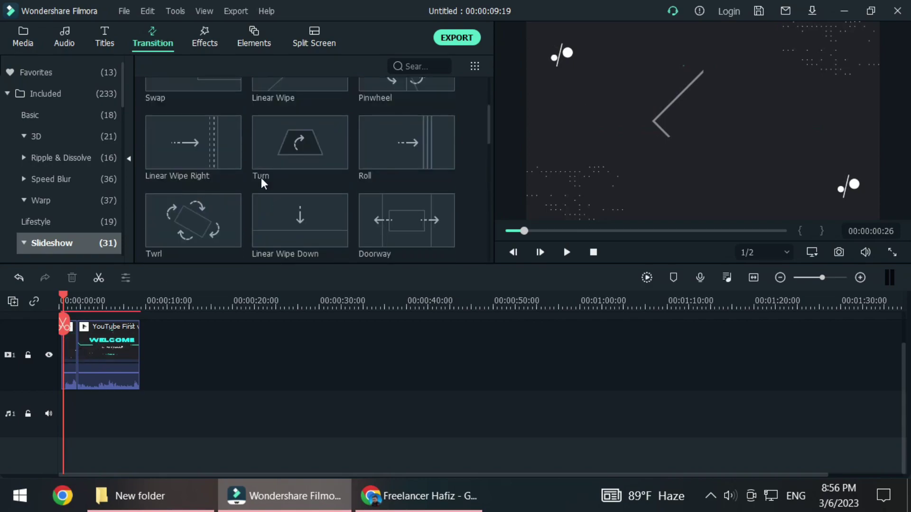
scroll(284, 185, "down", 3)
left_click_drag(290, 138, 88, 361)
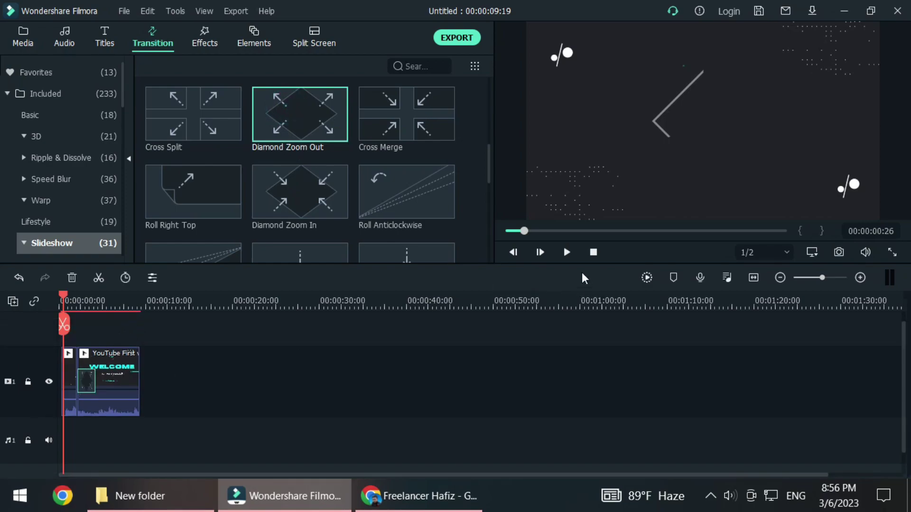
left_click(571, 251)
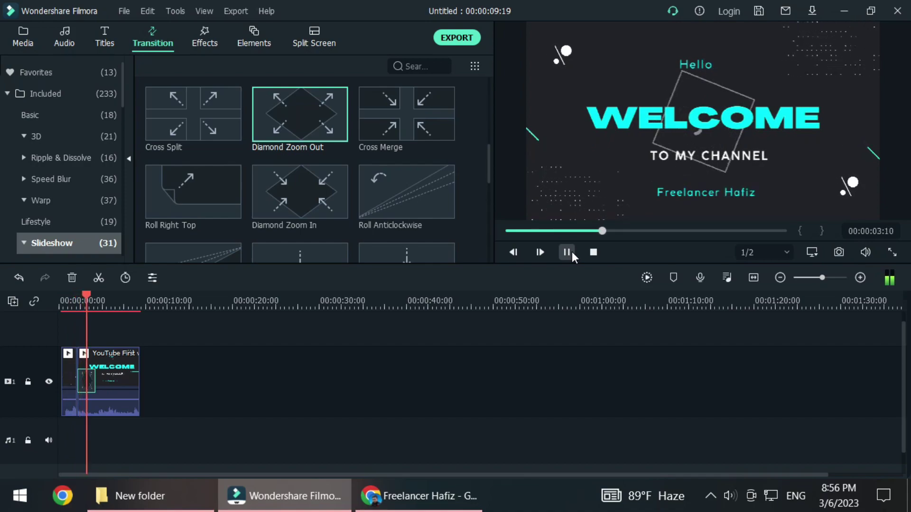
left_click(567, 252)
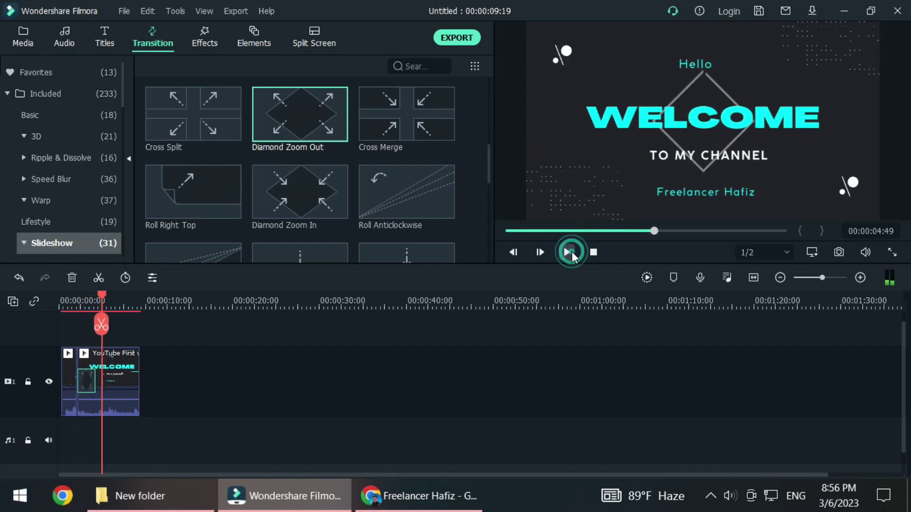
- Show the Basic transition group and play the preview of the Dissolve transition
scroll(359, 242, "up", 5)
scroll(359, 242, "up", 2)
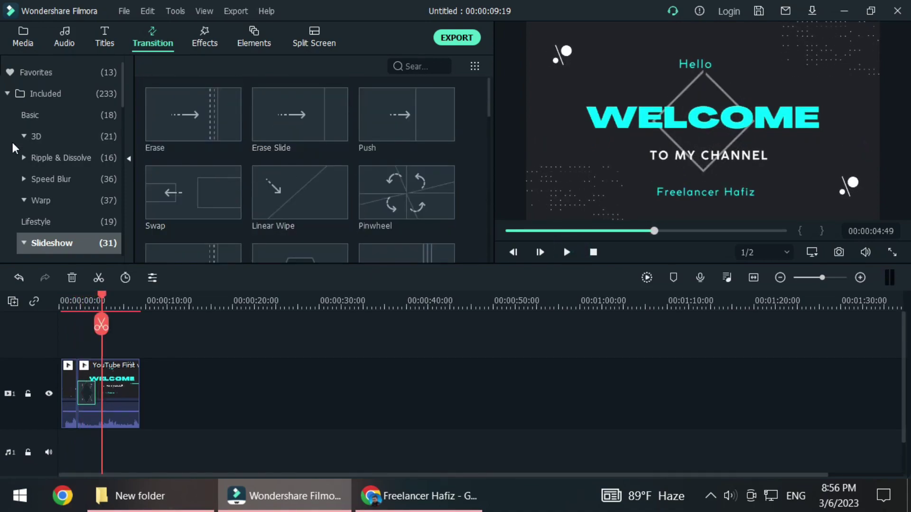
left_click(48, 114)
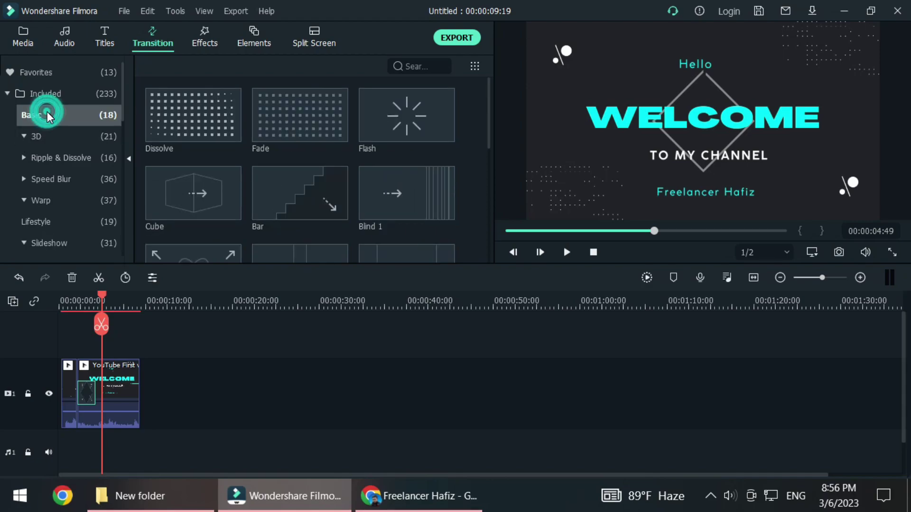
left_click(230, 116)
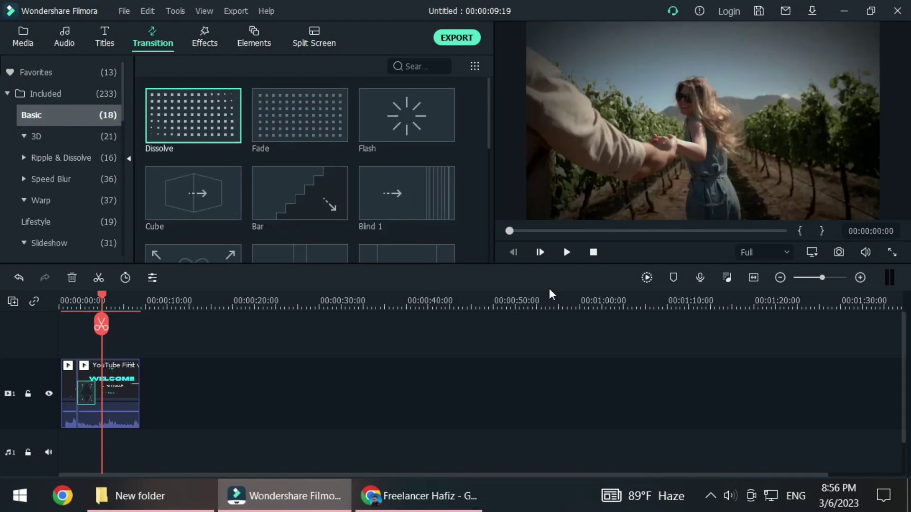
left_click(571, 252)
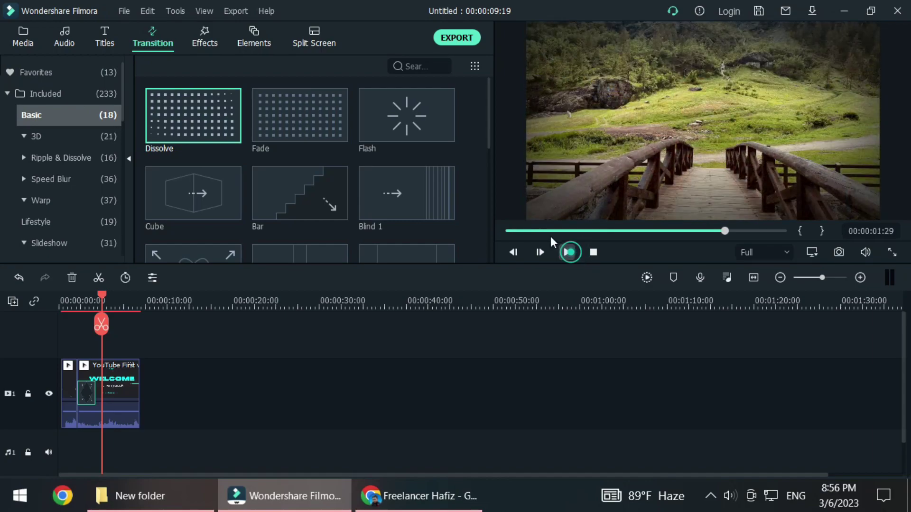
- Play the preview of the Flash transition in the Basic group
left_click(407, 116)
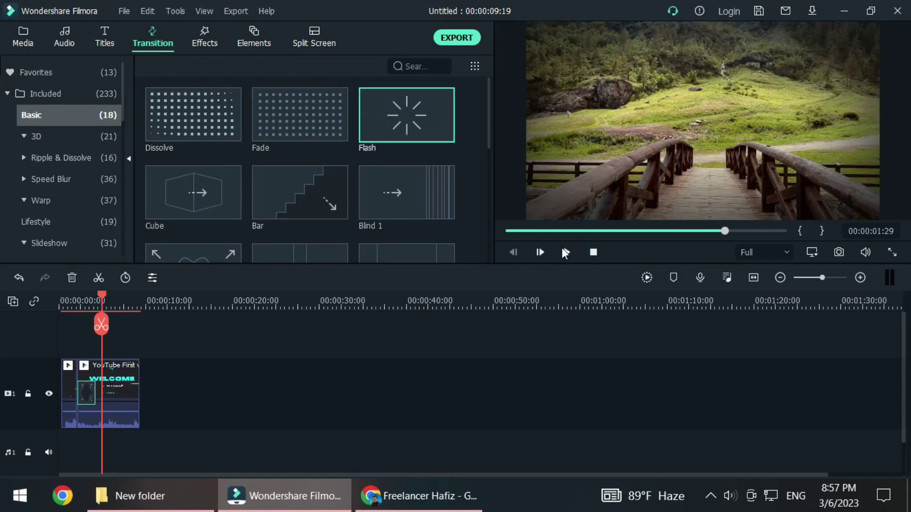
left_click(568, 252)
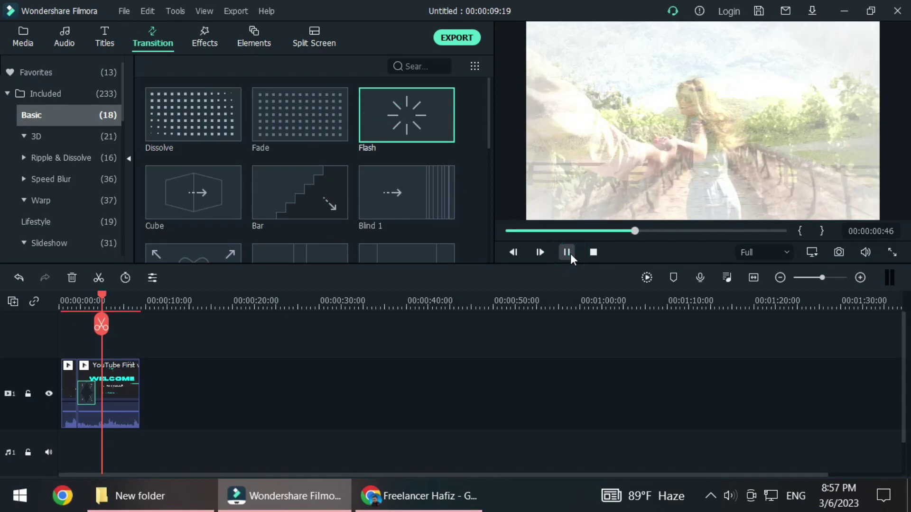
left_click(567, 253)
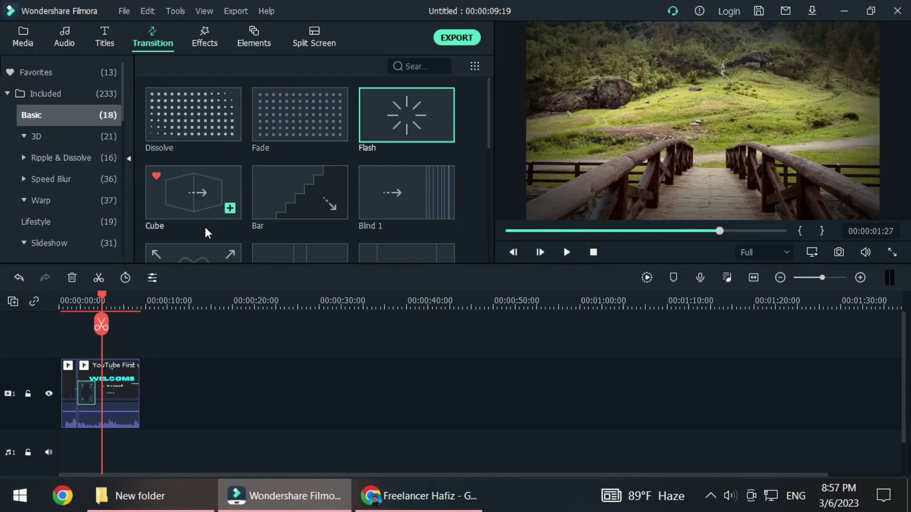
- Play the preview of the Bar transition in the Basic group
left_click(299, 205)
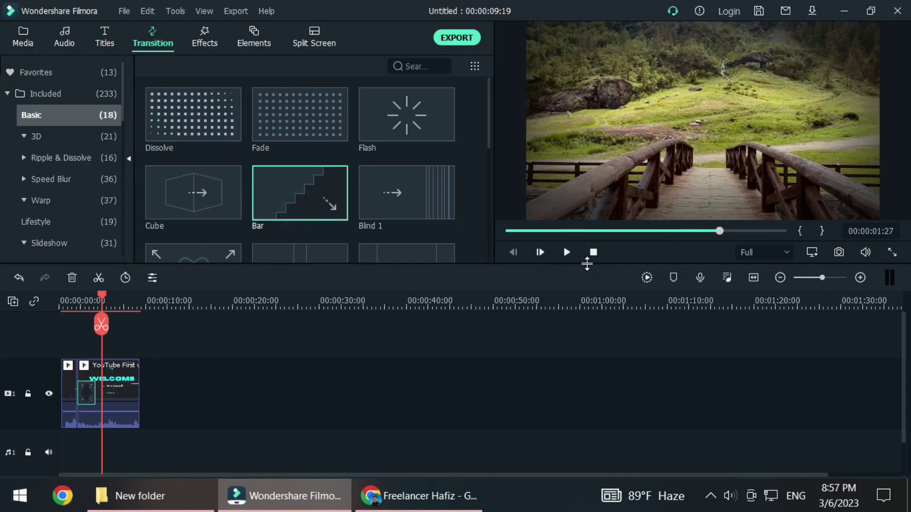
left_click(567, 252)
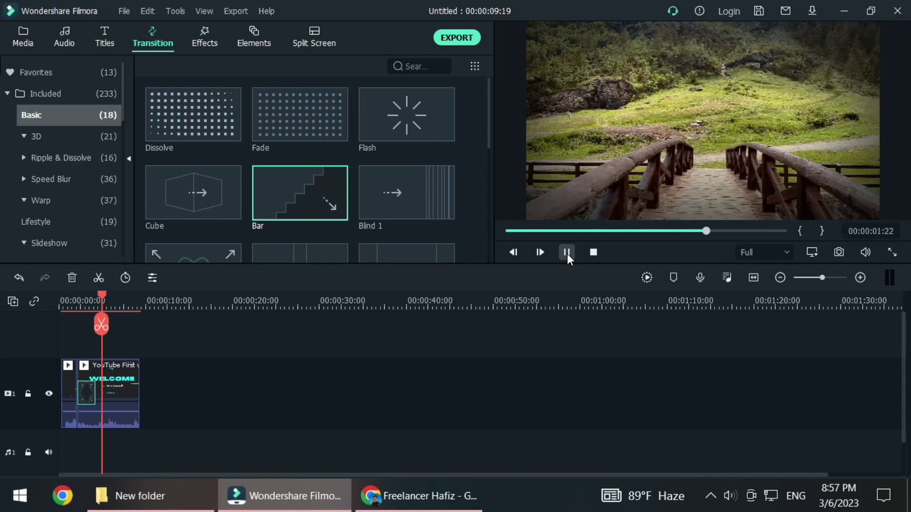
left_click(568, 252)
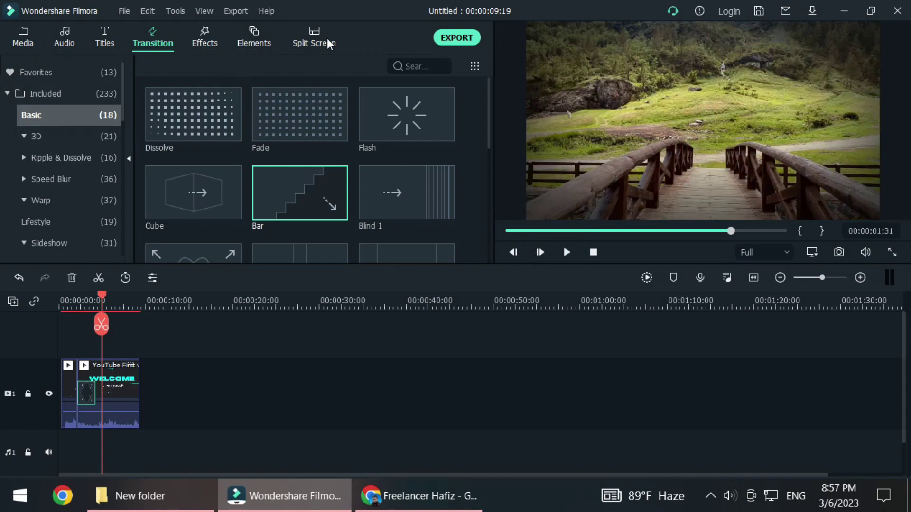
- Show the local MP4 export settings for the project and close them without exporting
scroll(427, 330, "down", 1)
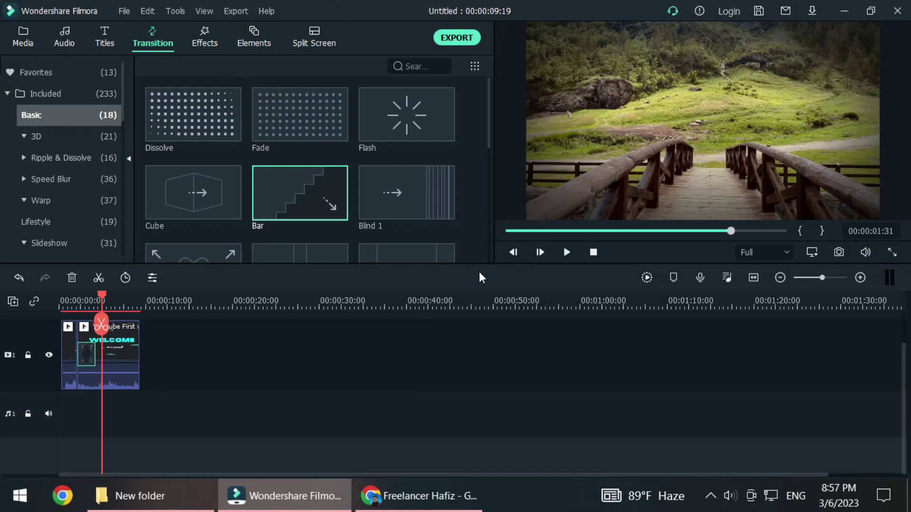
left_click(456, 37)
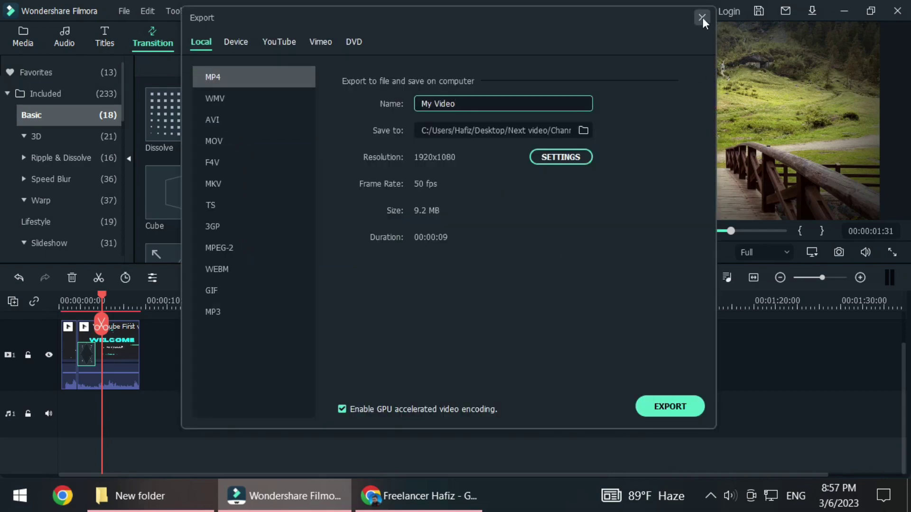
left_click(702, 18)
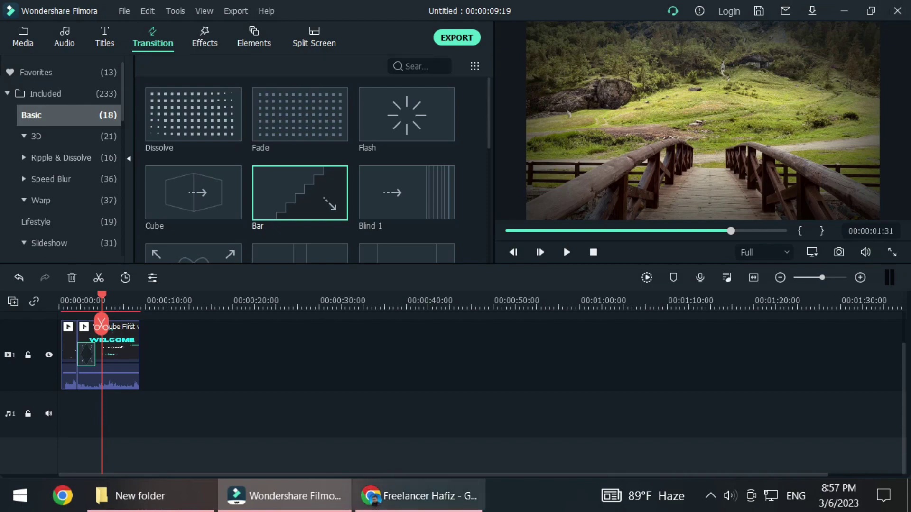
- Switch to the Google Docs document in Chrome, highlight the Intro & Outro item and look through the rest of the topic list
left_click(298, 495)
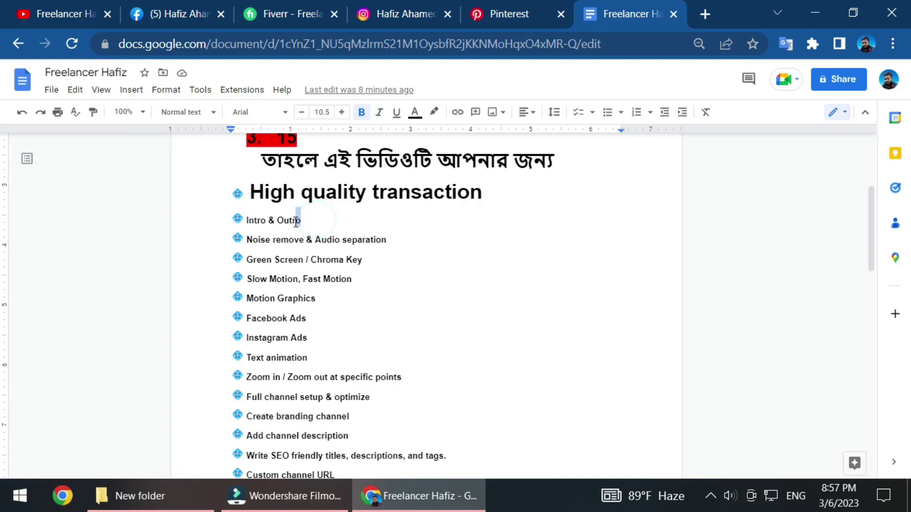
left_click_drag(302, 220, 234, 216)
left_click(317, 218)
scroll(380, 325, "down", 15)
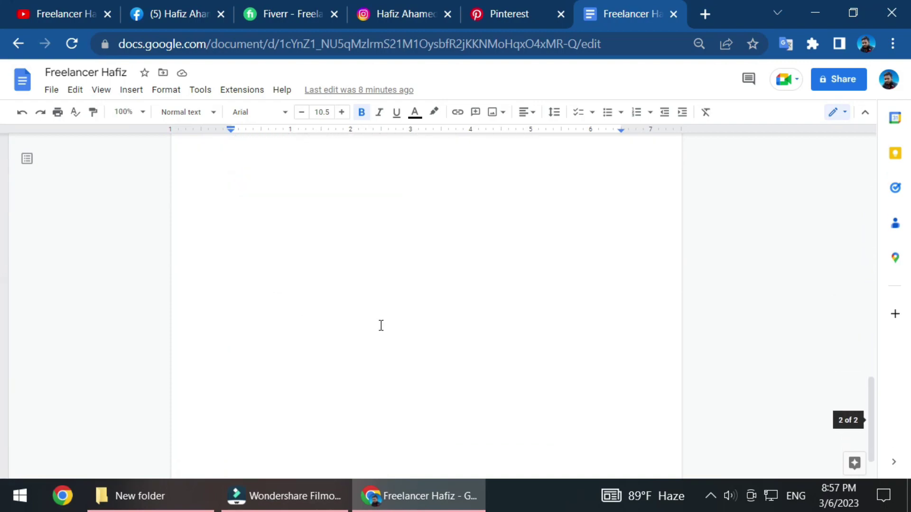
scroll(381, 325, "up", 3)
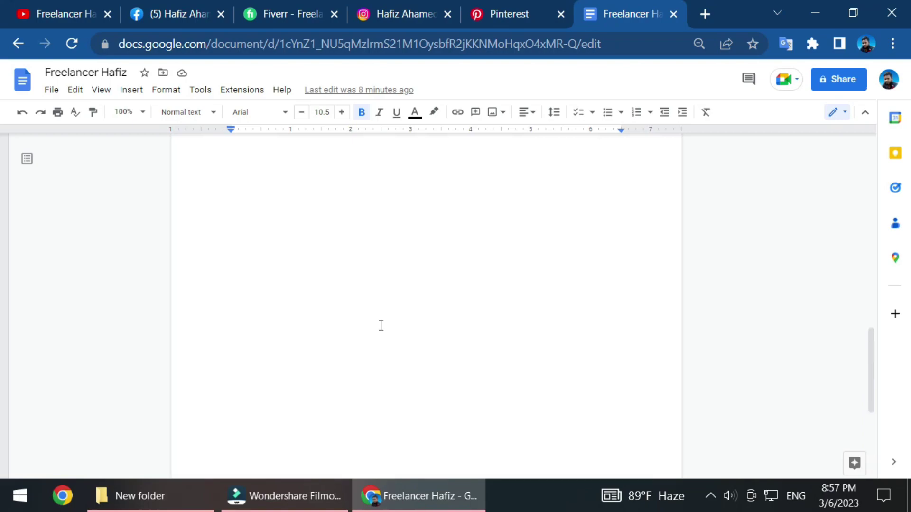